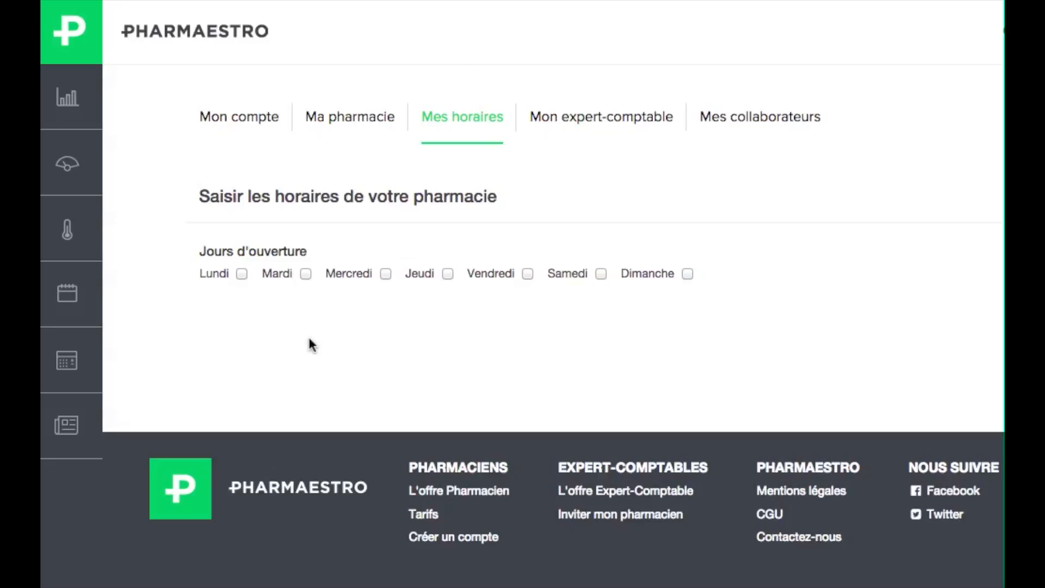
Mark Lundi, Mardi, Mercredi, Jeudi, Vendredi and Samedi as the pharmacy's opening days
{"action": "left_click", "coordinate": [242, 274]}
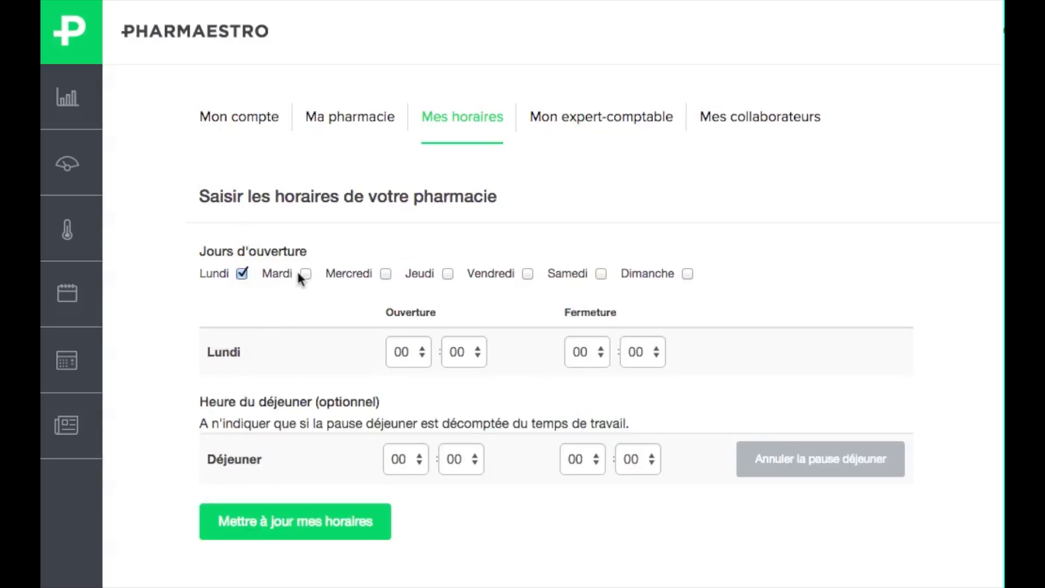
{"action": "left_click", "coordinate": [304, 272]}
{"action": "left_click", "coordinate": [386, 274]}
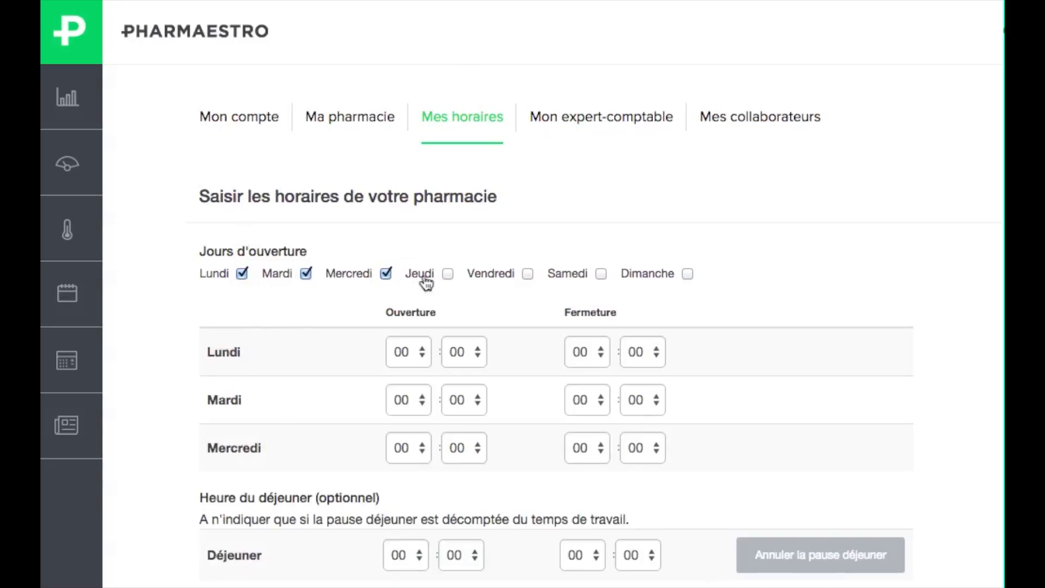
{"action": "left_click", "coordinate": [447, 273]}
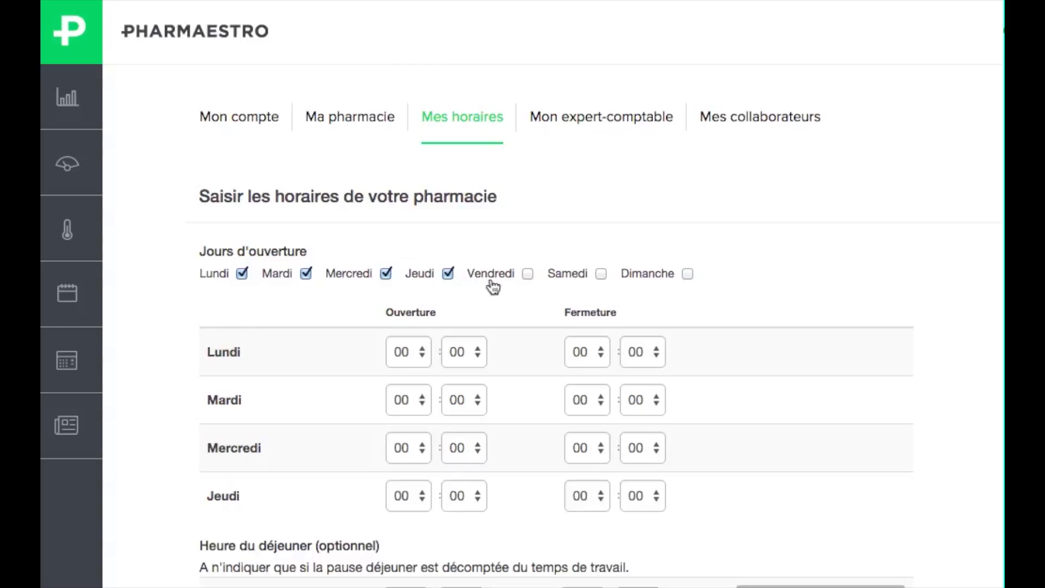
{"action": "left_click", "coordinate": [527, 274]}
{"action": "left_click", "coordinate": [601, 273]}
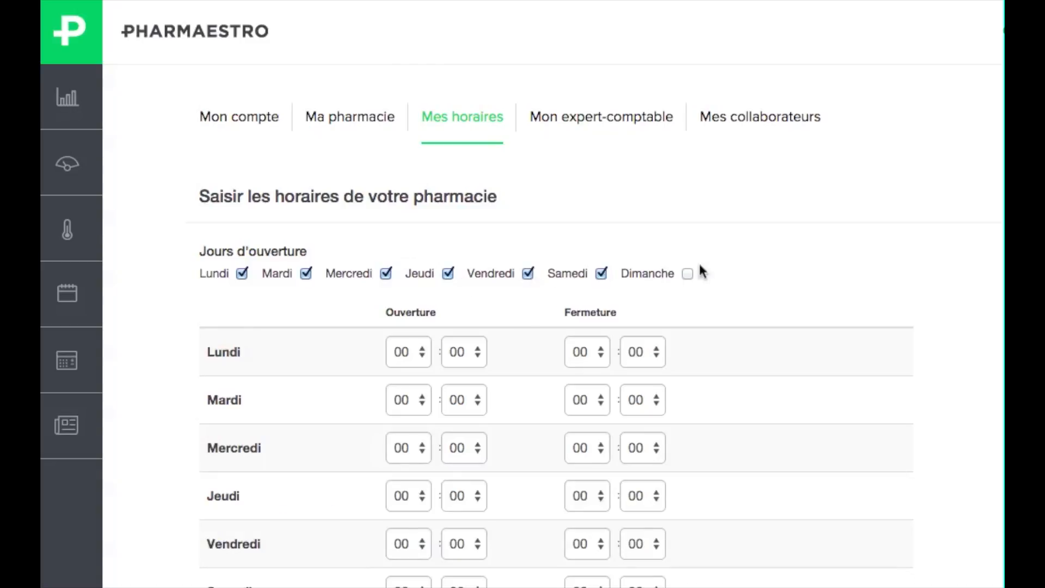
Set Lundi's opening time to 09:00 and its closing time to 20:00
{"action": "scroll", "coordinate": [730, 265], "scroll_direction": "down", "scroll_amount": 2}
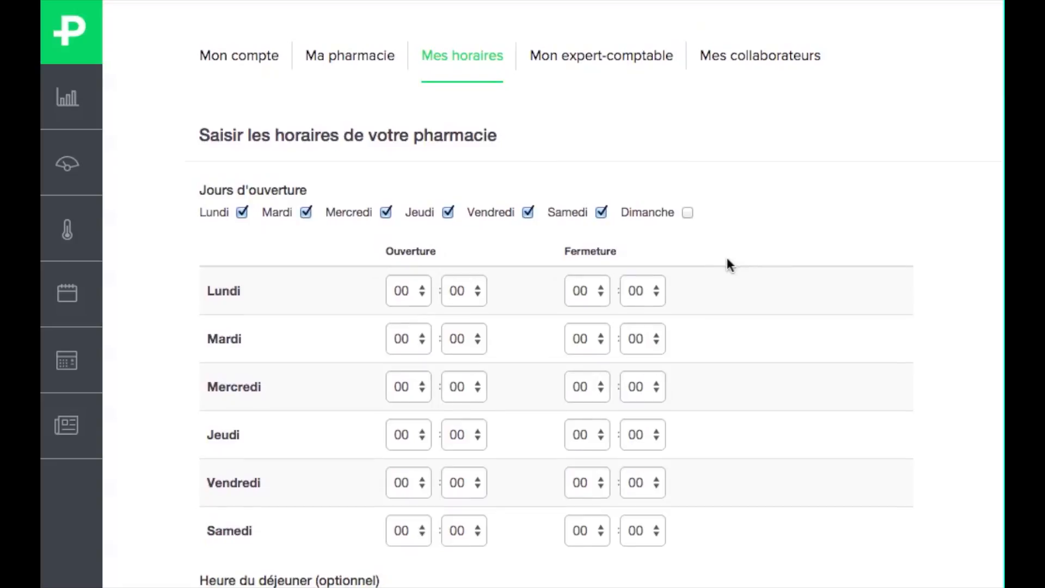
{"action": "left_click", "coordinate": [422, 290]}
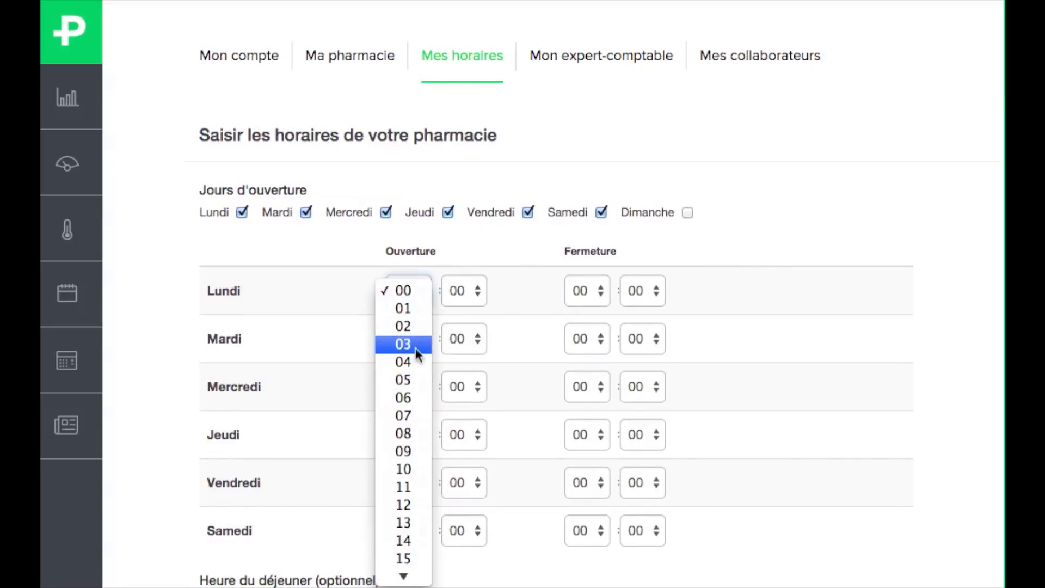
{"action": "left_click", "coordinate": [414, 445]}
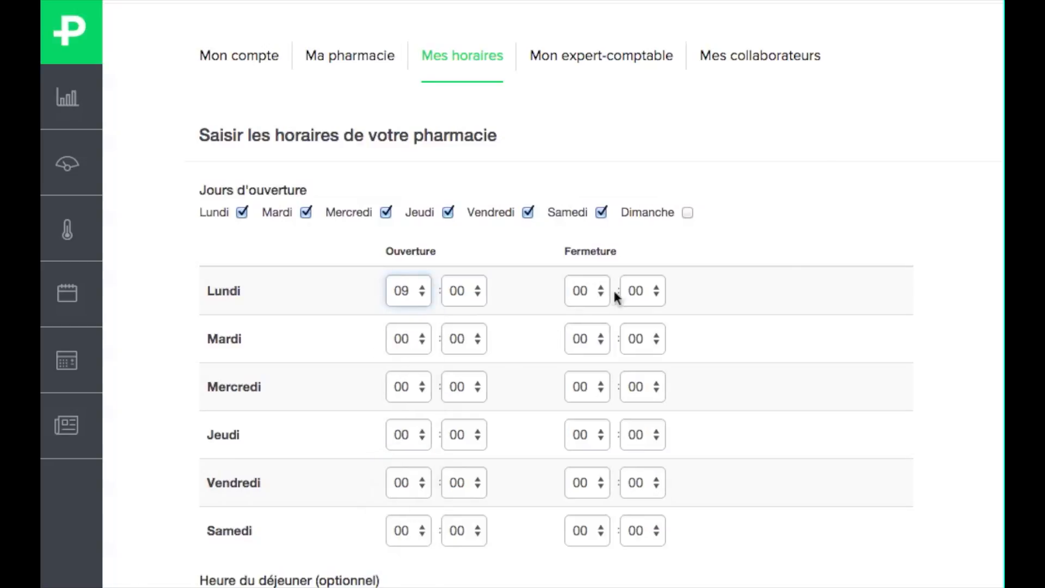
{"action": "left_click", "coordinate": [603, 295]}
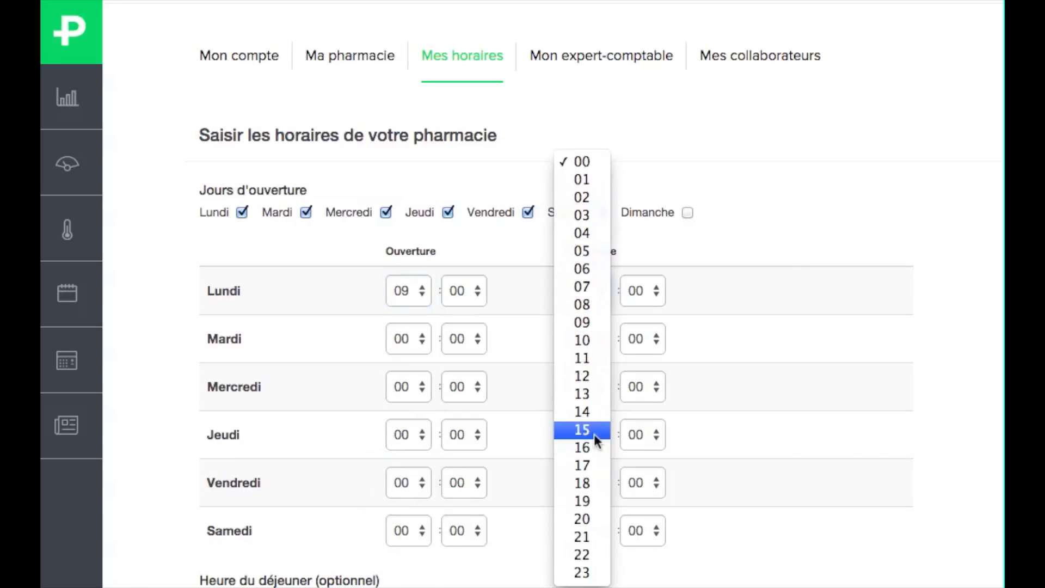
{"action": "left_click", "coordinate": [583, 516]}
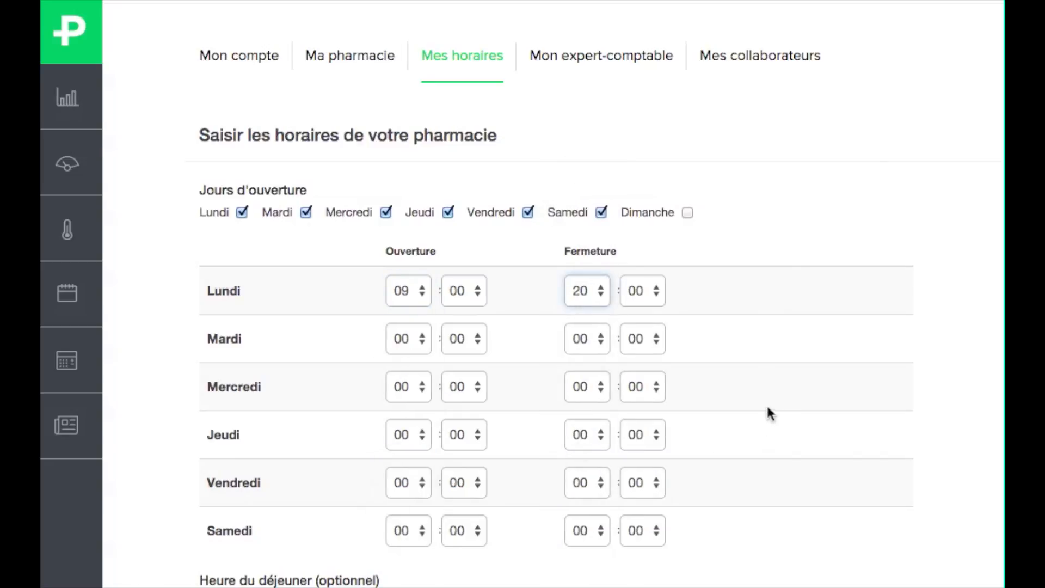
Set the optional lunch break (Déjeuner) to run from 13:00 to 14:00
{"action": "scroll", "coordinate": [765, 409], "scroll_direction": "down", "scroll_amount": 3}
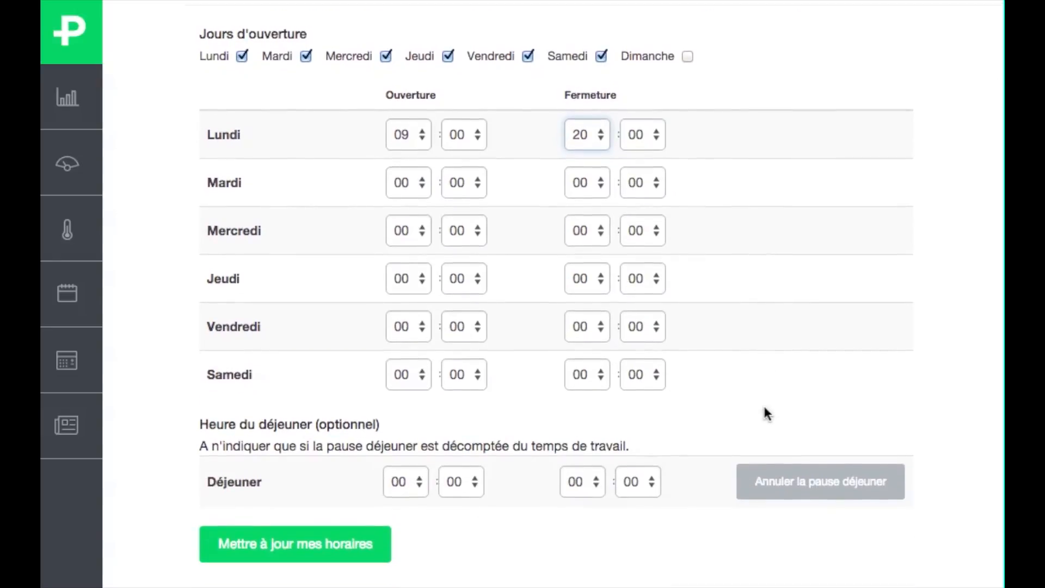
{"action": "left_click", "coordinate": [412, 483]}
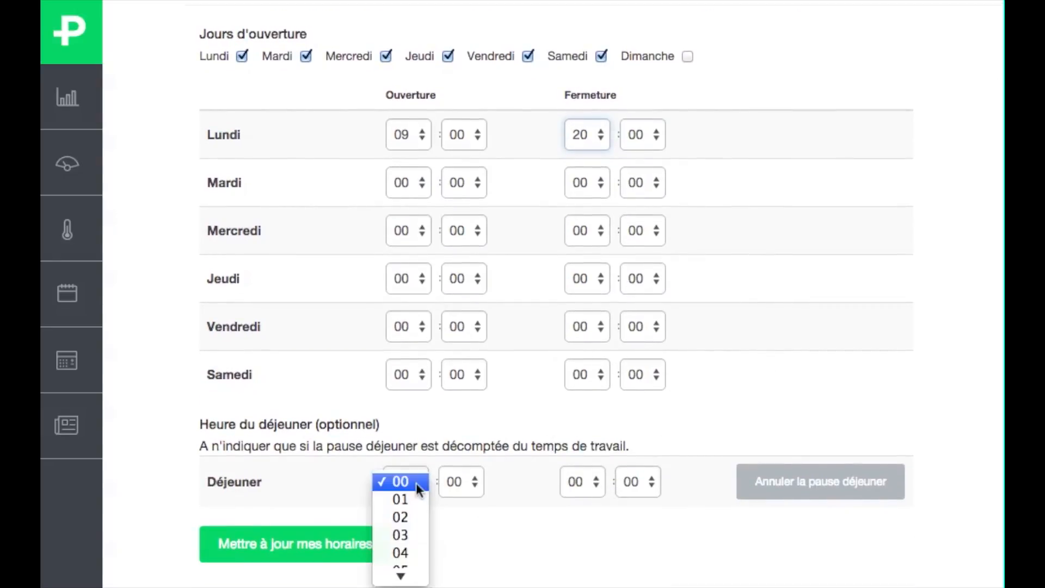
{"action": "scroll", "coordinate": [416, 498], "scroll_direction": "down", "scroll_amount": 5}
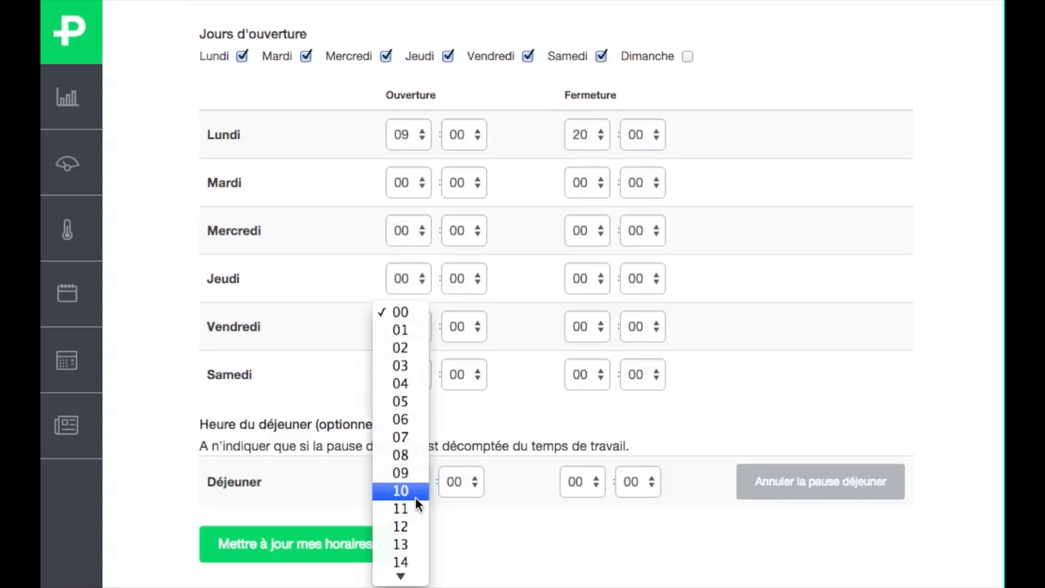
{"action": "left_click", "coordinate": [404, 527]}
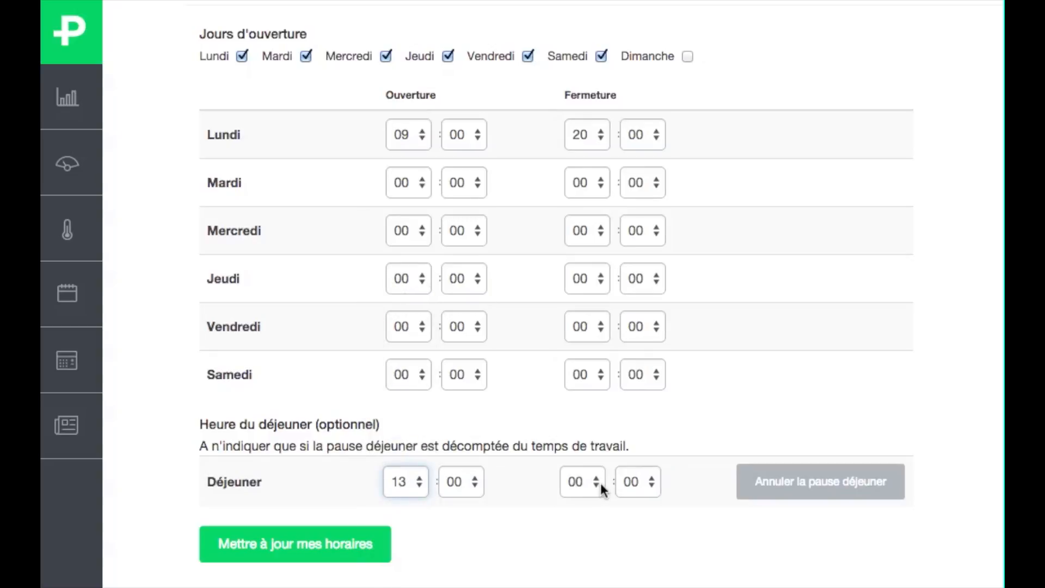
{"action": "left_click", "coordinate": [600, 483]}
{"action": "scroll", "coordinate": [600, 483], "scroll_direction": "down", "scroll_amount": 5}
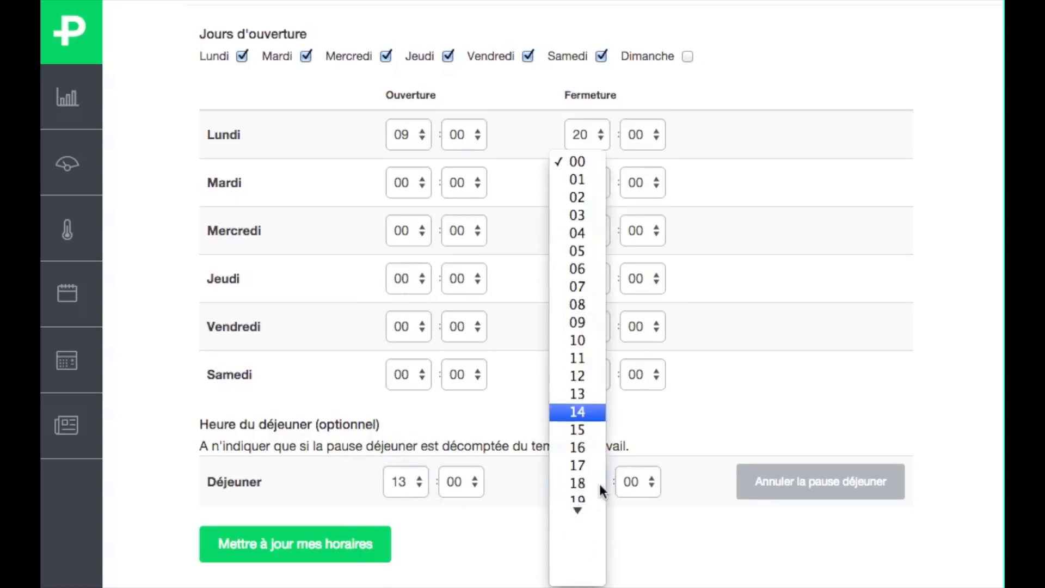
{"action": "left_click", "coordinate": [597, 413]}
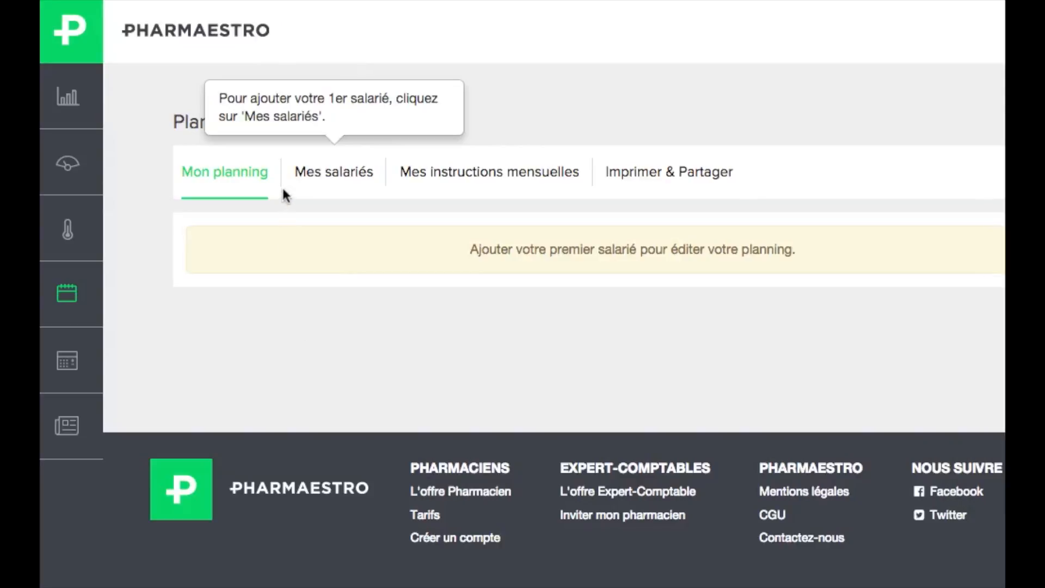
Open a blank new-employee form from Mes salariés and examine its identity, contract, weekly hours and allowance fields
{"action": "left_click", "coordinate": [336, 178]}
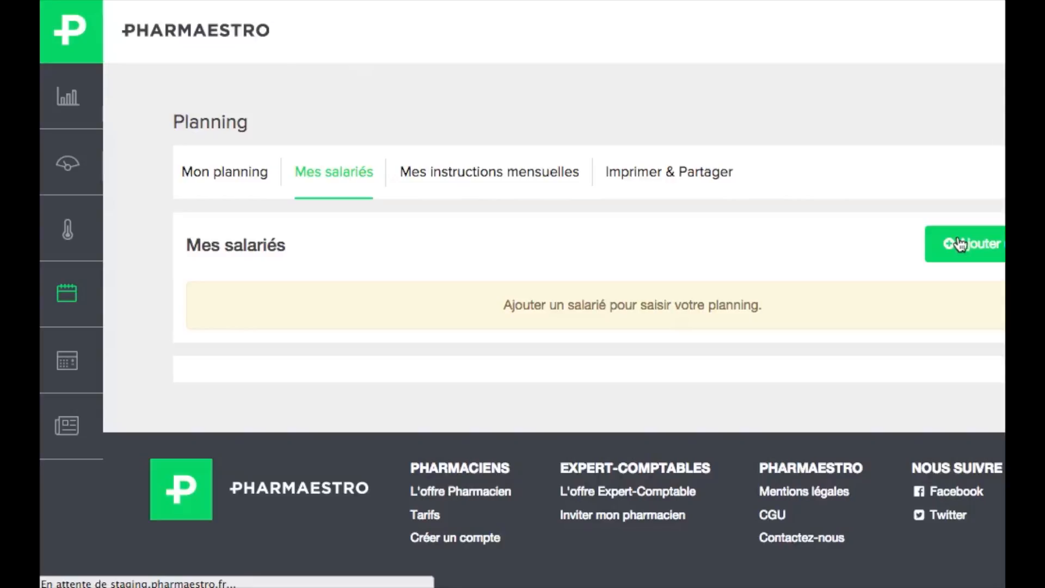
{"action": "left_click", "coordinate": [960, 245]}
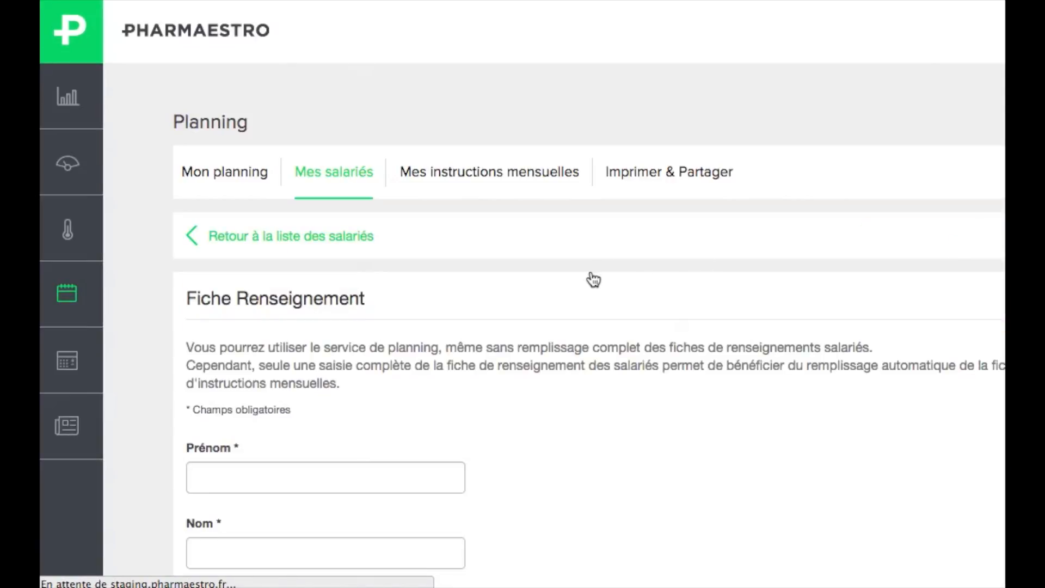
{"action": "scroll", "coordinate": [592, 272], "scroll_direction": "down", "scroll_amount": 2}
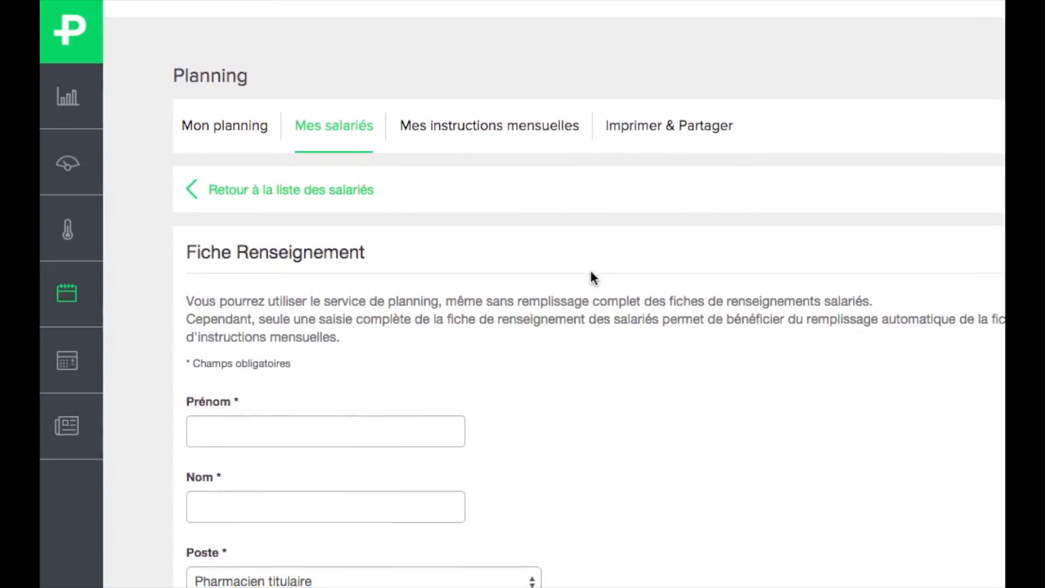
{"action": "scroll", "coordinate": [592, 272], "scroll_direction": "down", "scroll_amount": 1}
{"action": "scroll", "coordinate": [592, 271], "scroll_direction": "down", "scroll_amount": 3}
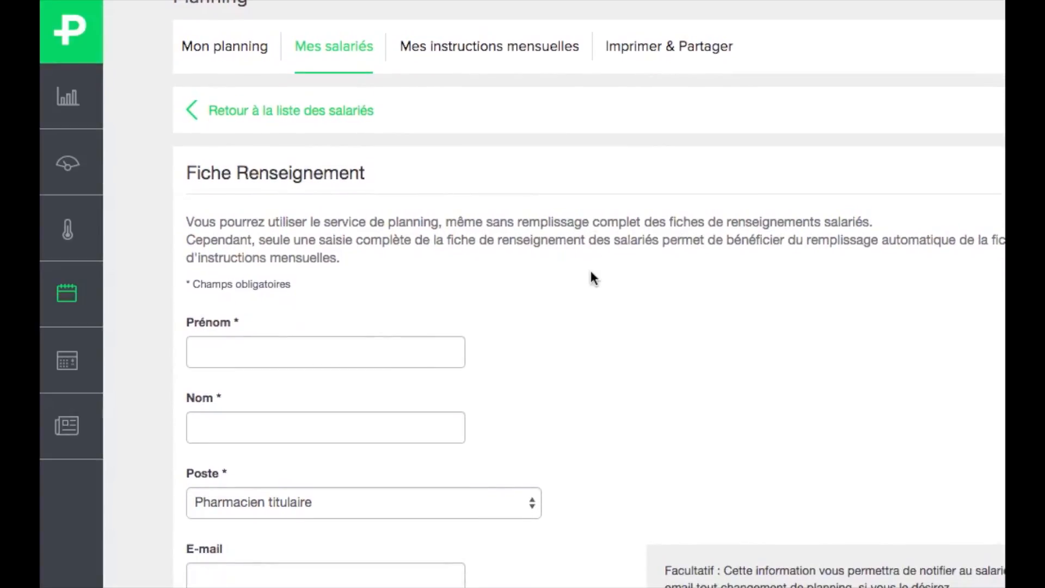
{"action": "scroll", "coordinate": [590, 272], "scroll_direction": "down", "scroll_amount": 5}
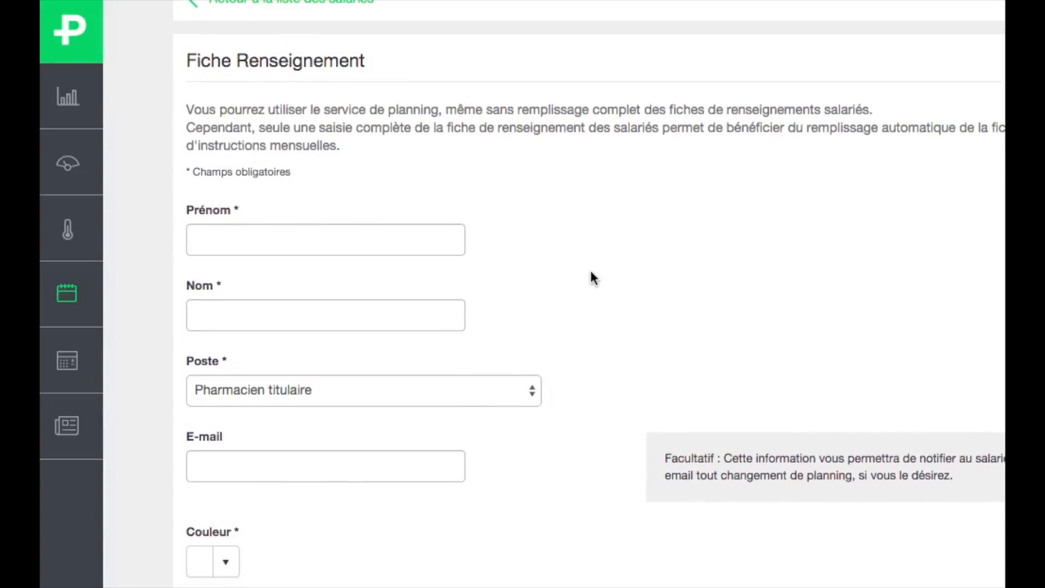
{"action": "scroll", "coordinate": [591, 271], "scroll_direction": "down", "scroll_amount": 1}
{"action": "scroll", "coordinate": [591, 272], "scroll_direction": "down", "scroll_amount": 1}
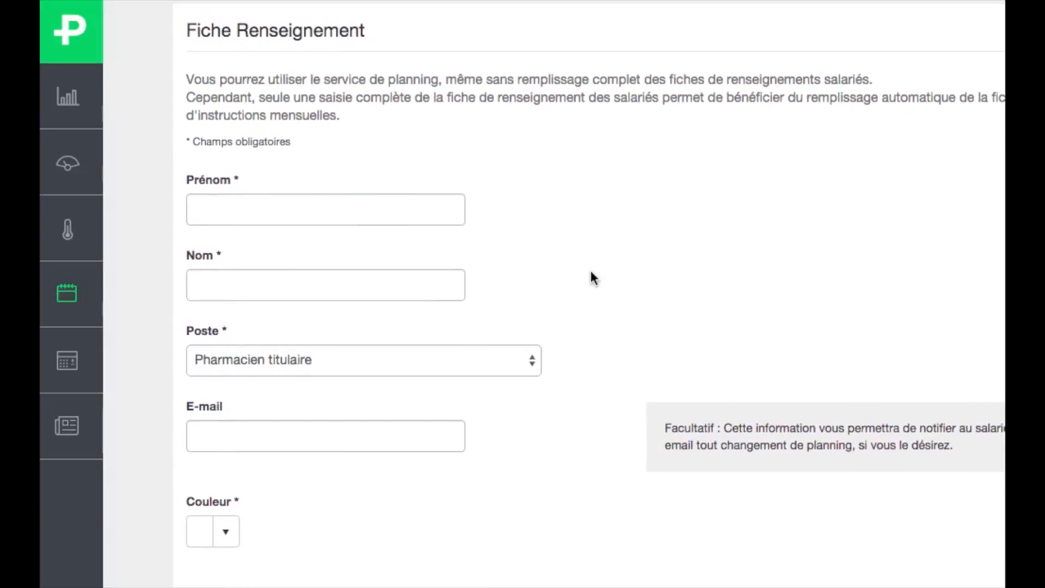
{"action": "scroll", "coordinate": [592, 273], "scroll_direction": "down", "scroll_amount": 4}
{"action": "scroll", "coordinate": [591, 273], "scroll_direction": "down", "scroll_amount": 2}
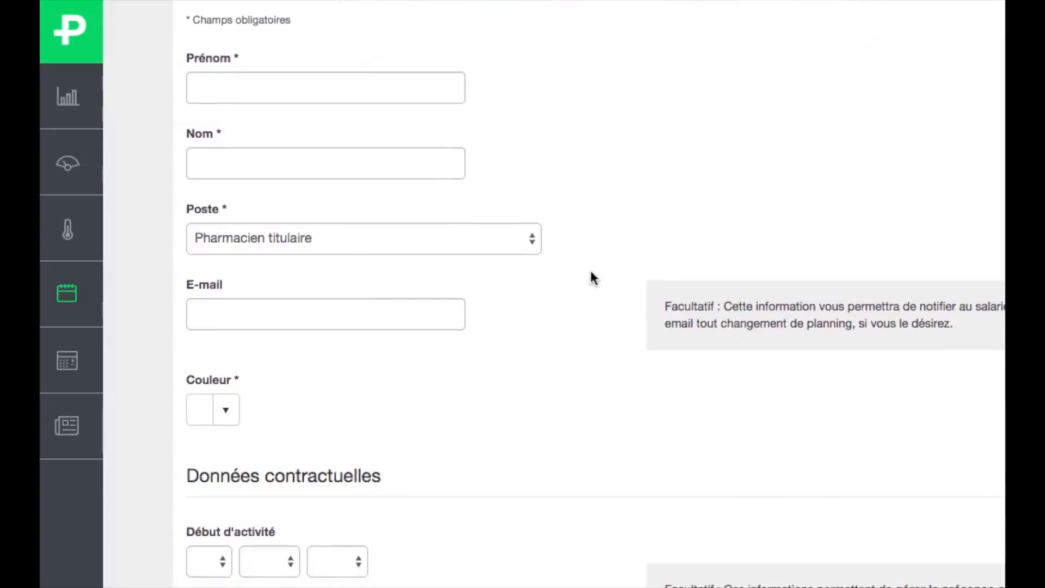
{"action": "scroll", "coordinate": [591, 272], "scroll_direction": "down", "scroll_amount": 2}
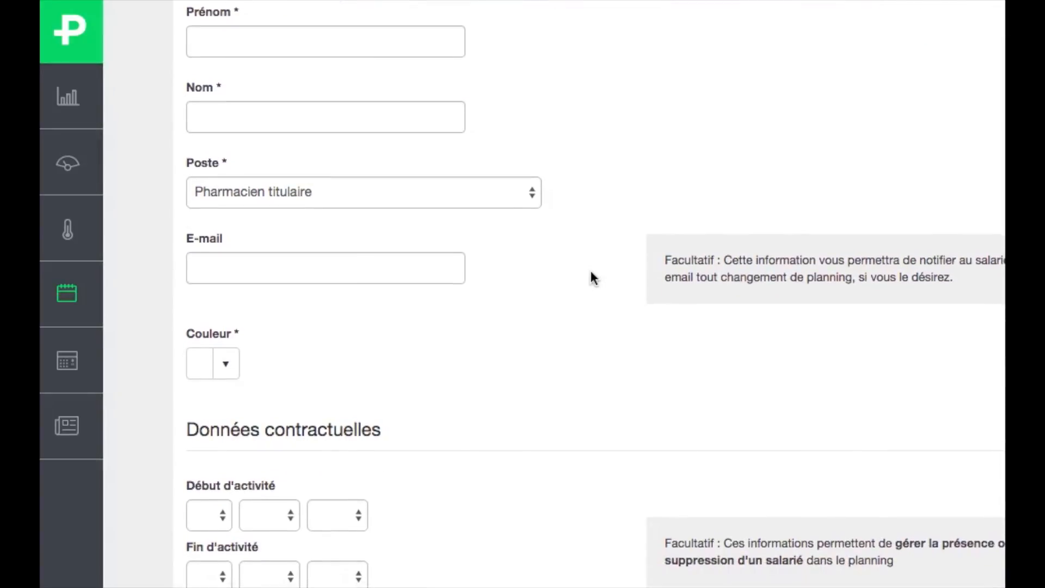
{"action": "scroll", "coordinate": [591, 272], "scroll_direction": "down", "scroll_amount": 3}
{"action": "scroll", "coordinate": [591, 272], "scroll_direction": "down", "scroll_amount": 4}
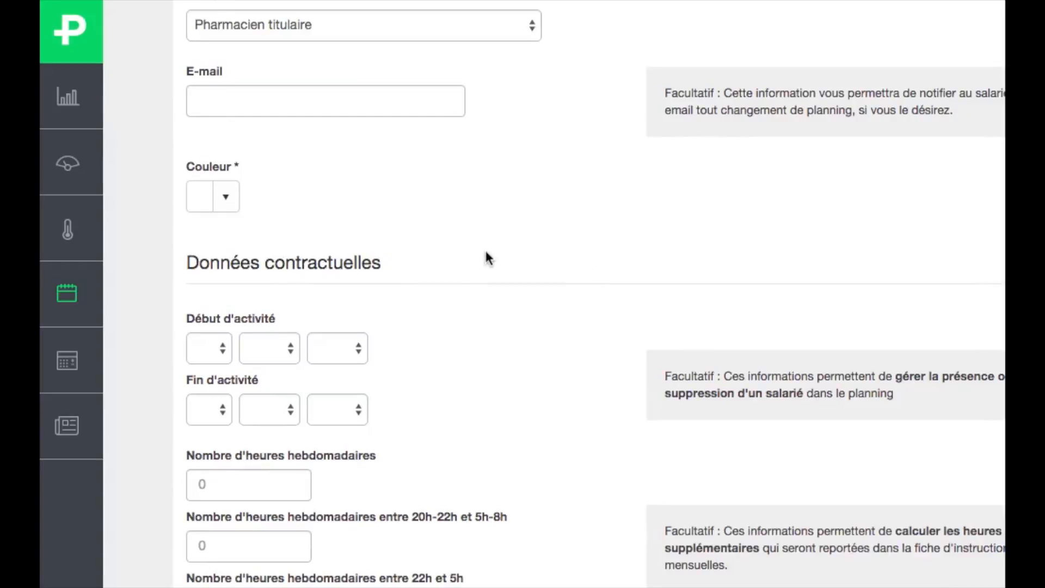
{"action": "scroll", "coordinate": [522, 246], "scroll_direction": "down", "scroll_amount": 3}
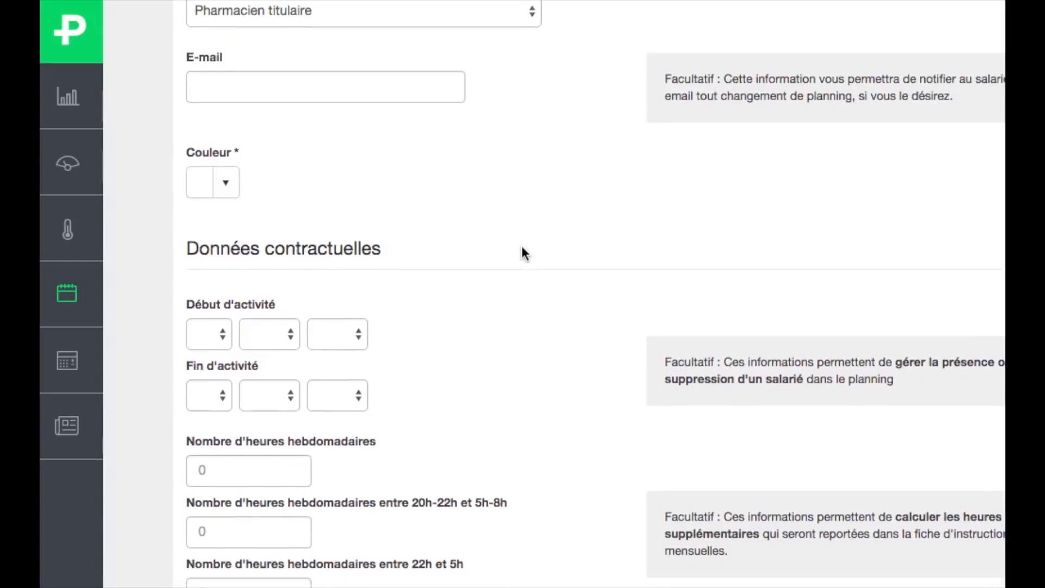
{"action": "scroll", "coordinate": [523, 253], "scroll_direction": "down", "scroll_amount": 2}
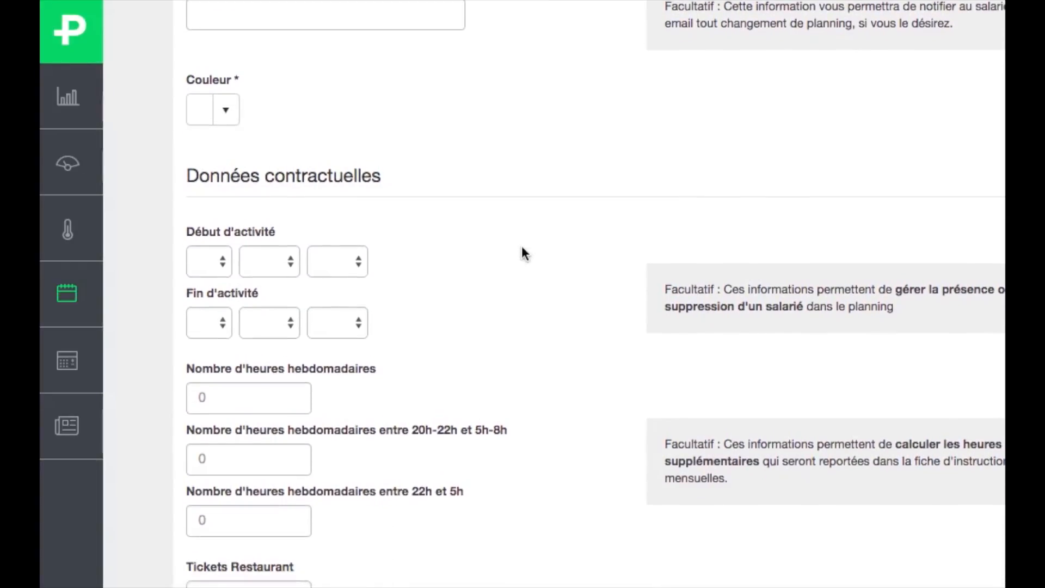
{"action": "scroll", "coordinate": [521, 246], "scroll_direction": "down", "scroll_amount": 5}
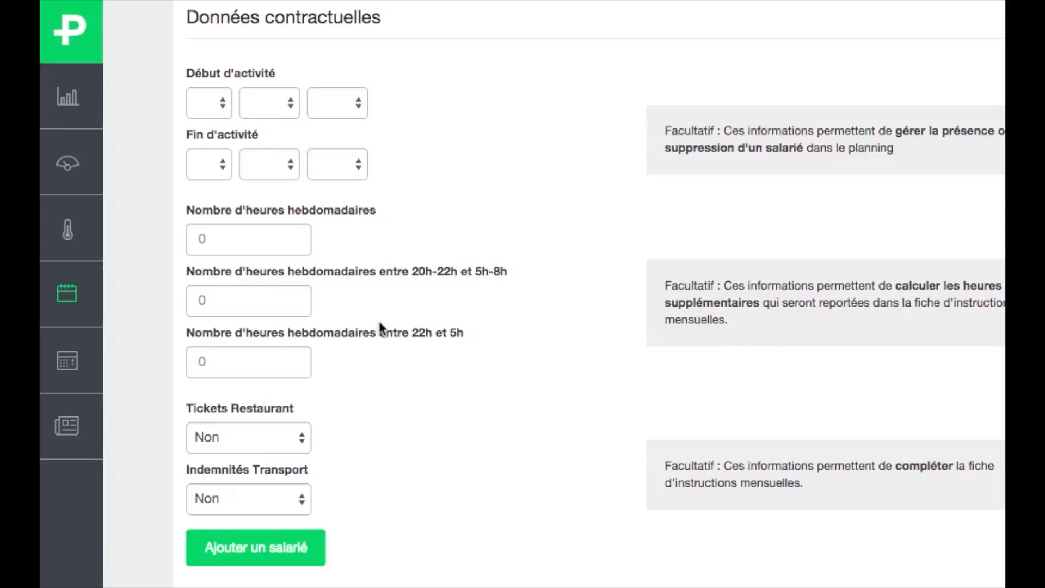
{"action": "scroll", "coordinate": [379, 324], "scroll_direction": "down", "scroll_amount": 3}
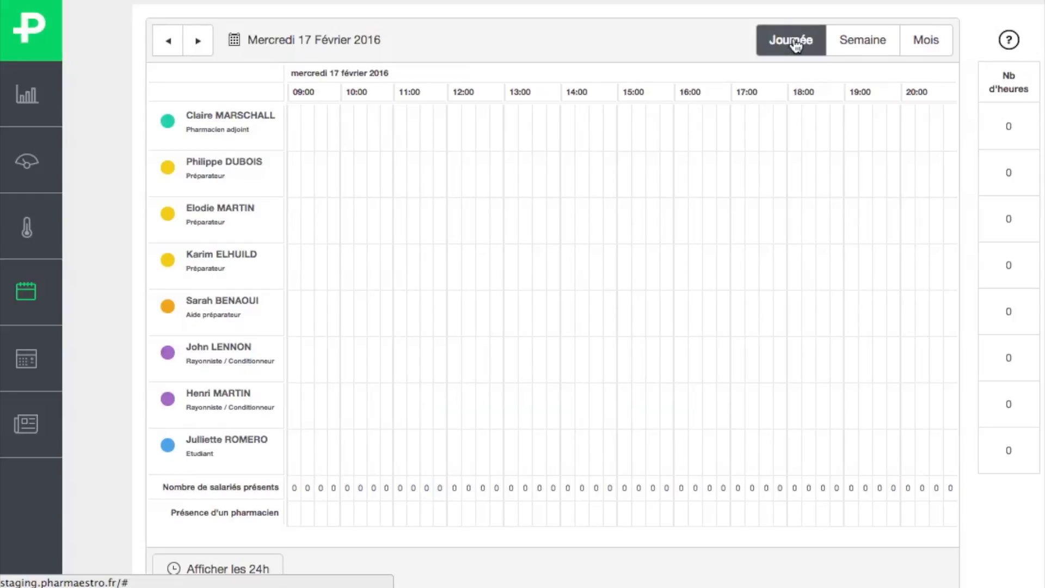
Show 1 February 2016 in the day planning and draw a shift from 09:30 to 20:00 for the Pharmacien adjoint
{"action": "left_click", "coordinate": [320, 43]}
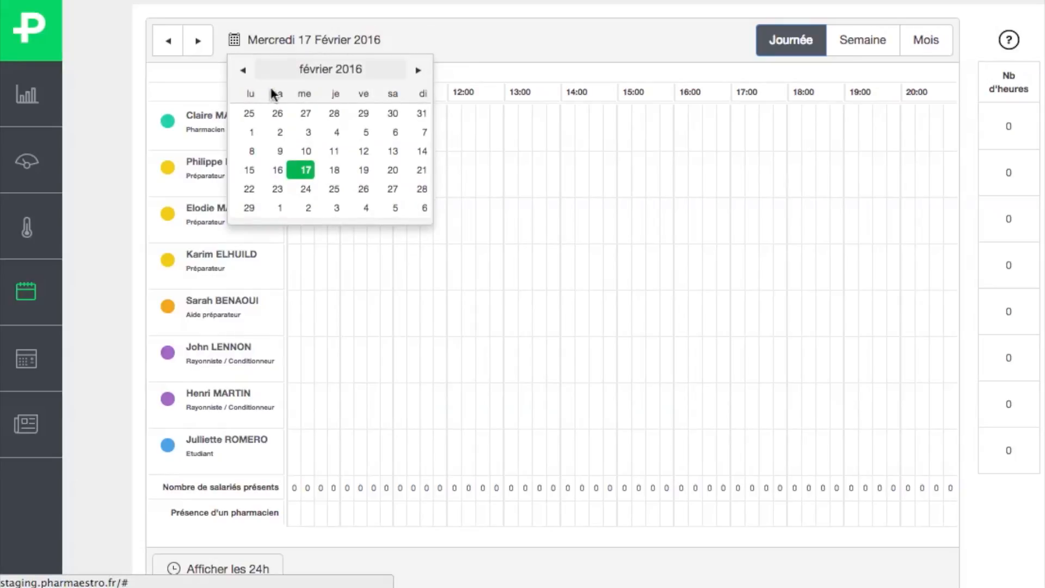
{"action": "left_click", "coordinate": [251, 132]}
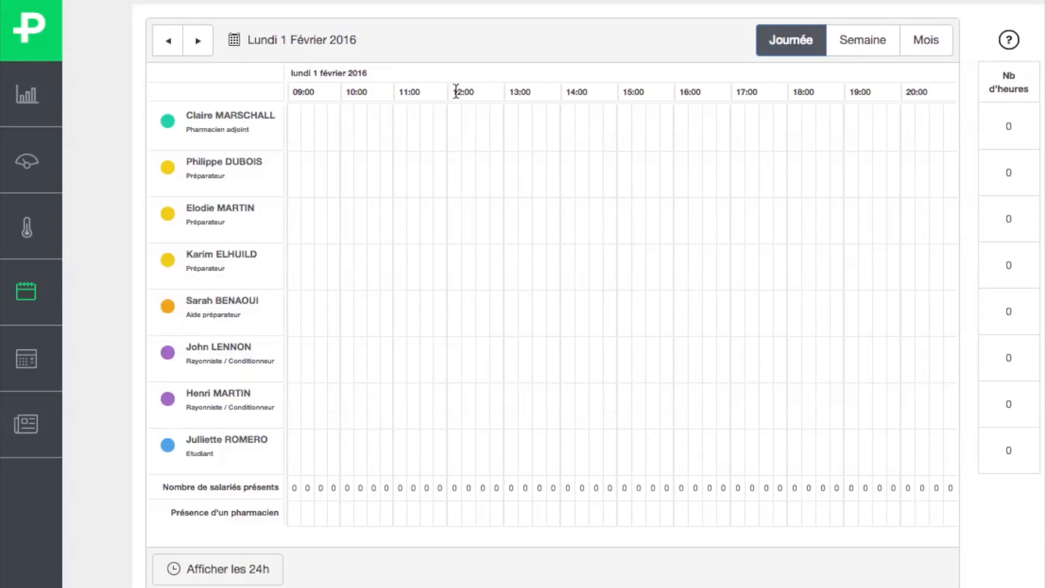
{"action": "left_click_drag", "start_coordinate": [323, 128], "coordinate": [895, 118]}
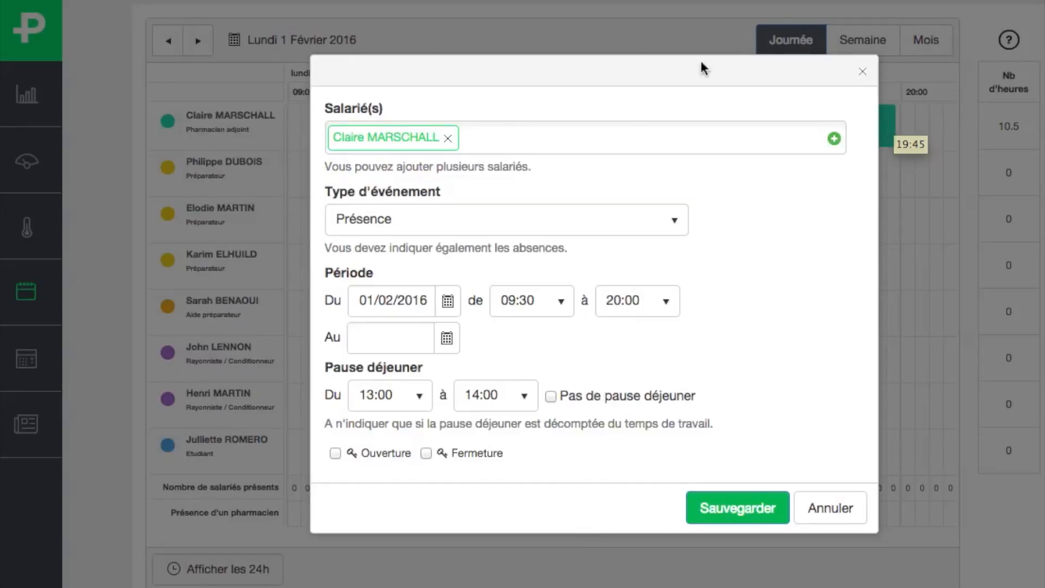
Look through the employees that can be added to the shift, and set its period's end date to 02/02/2016
{"action": "left_click", "coordinate": [605, 136]}
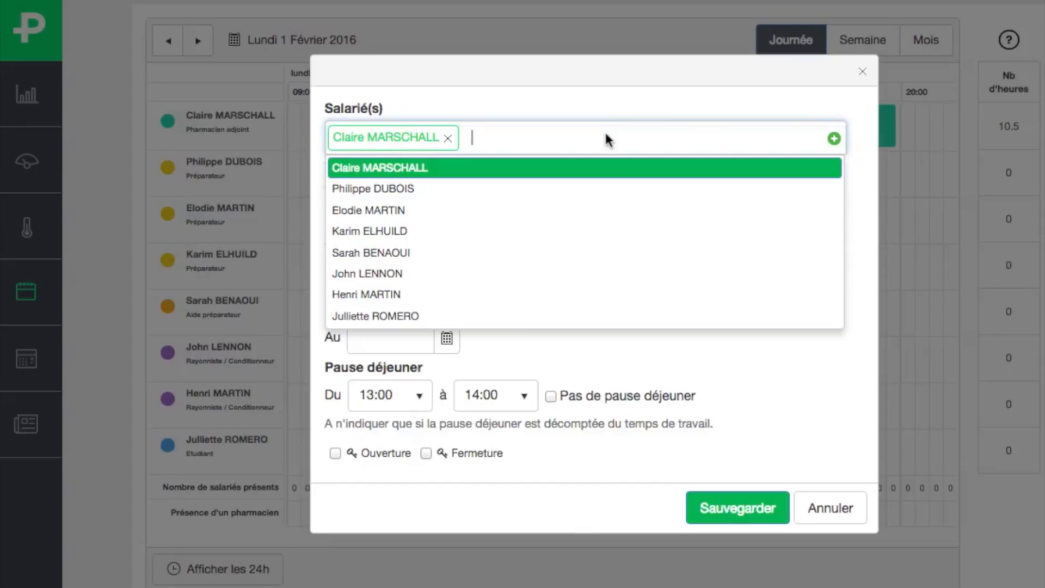
{"action": "left_click", "coordinate": [632, 103]}
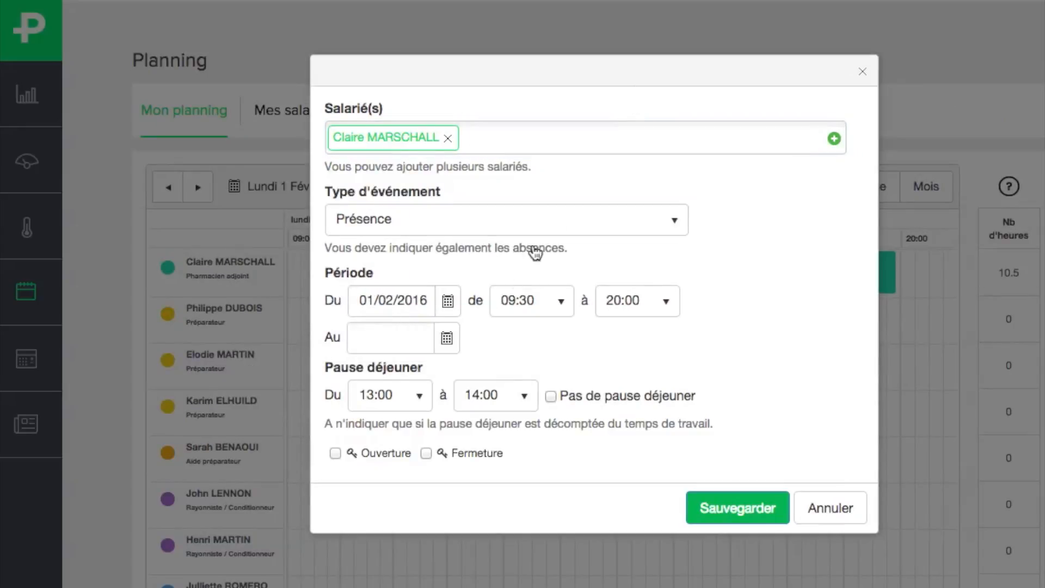
{"action": "left_click", "coordinate": [447, 339]}
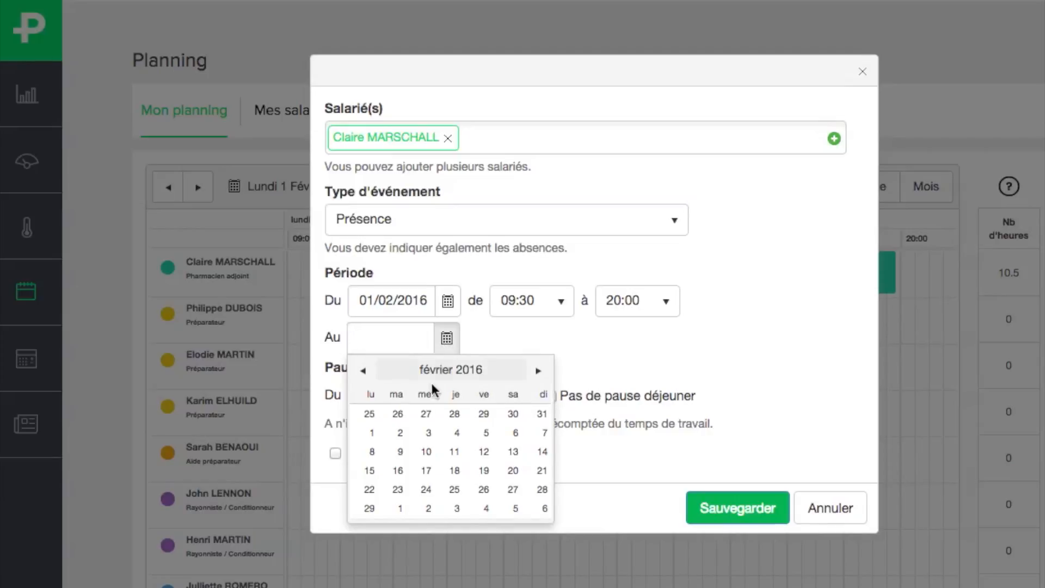
{"action": "left_click", "coordinate": [400, 434]}
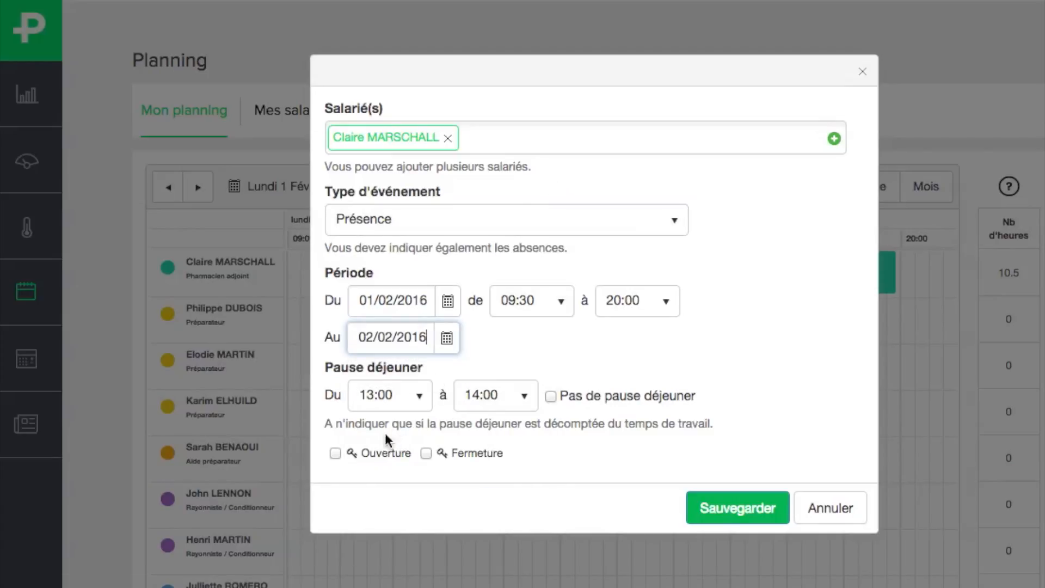
Examine the Ouverture and Fermeture key options and the available event types in the shift dialog
{"action": "left_click", "coordinate": [335, 453]}
{"action": "left_click", "coordinate": [336, 454]}
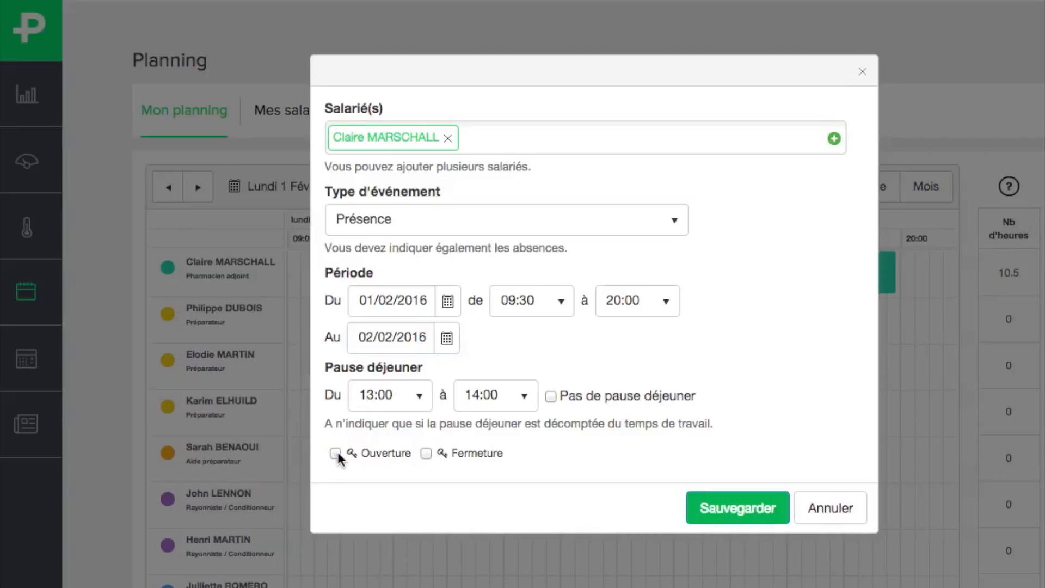
{"action": "left_click", "coordinate": [426, 454]}
{"action": "left_click", "coordinate": [426, 453]}
{"action": "left_click", "coordinate": [544, 227]}
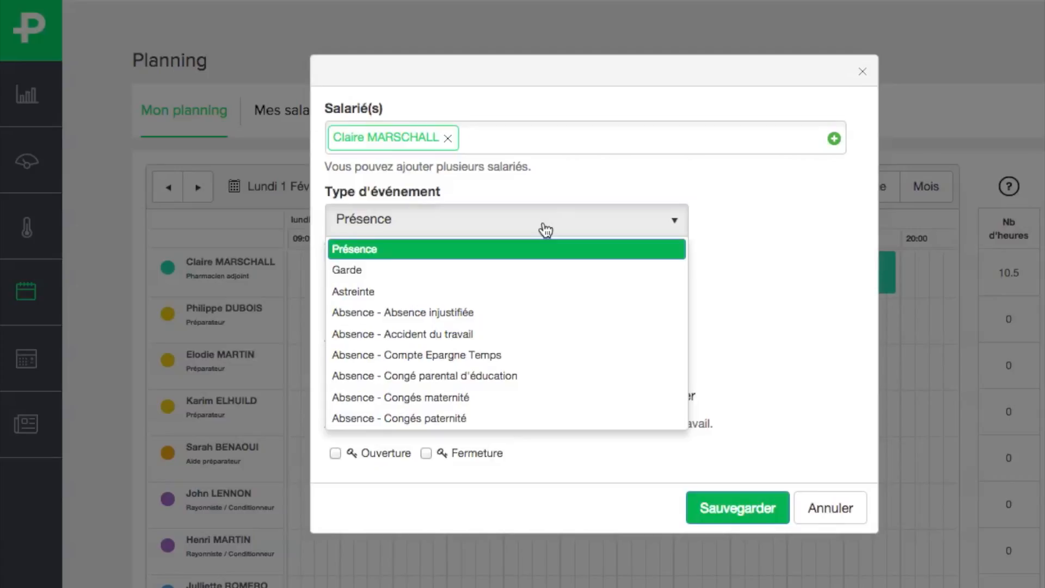
{"action": "left_click", "coordinate": [545, 230]}
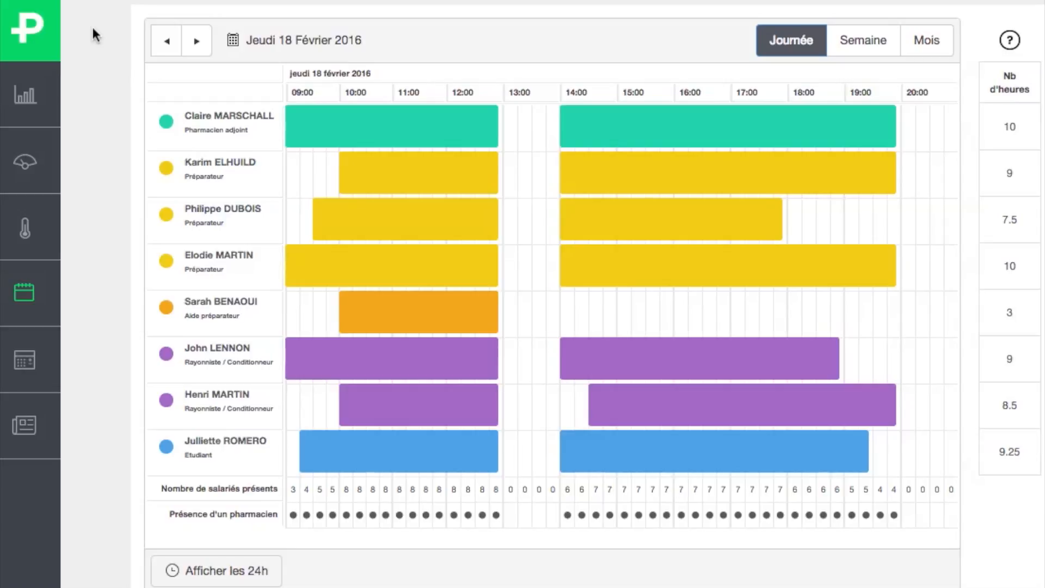
Delete the 14:00 to 19:00 afternoon shift of the first Rayonniste / Conditionneur on 18 February 2016
{"action": "mouse_move", "coordinate": [803, 281]}
{"action": "mouse_move", "coordinate": [828, 351]}
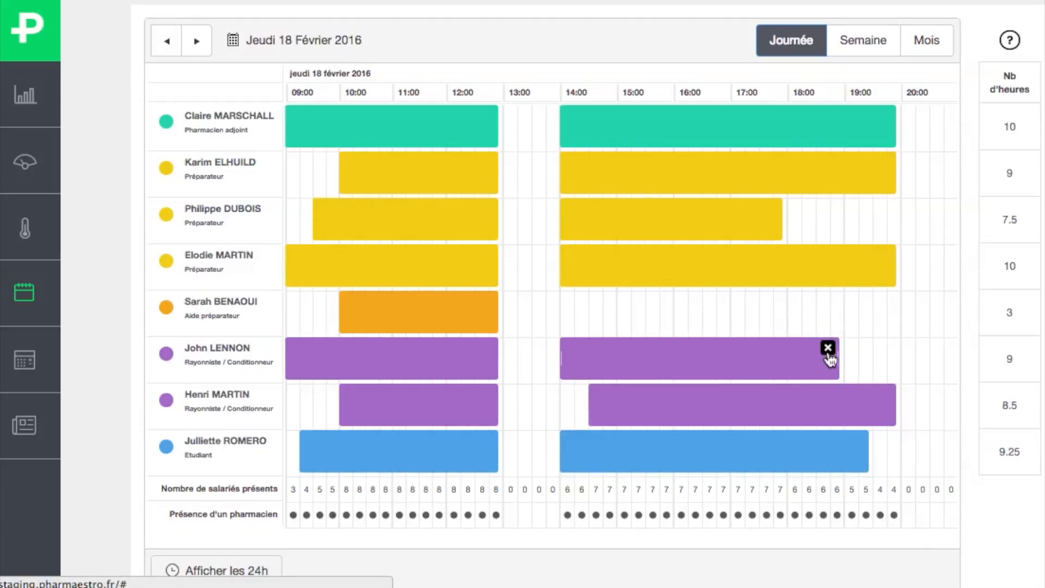
{"action": "left_click", "coordinate": [828, 348]}
{"action": "left_click", "coordinate": [772, 355]}
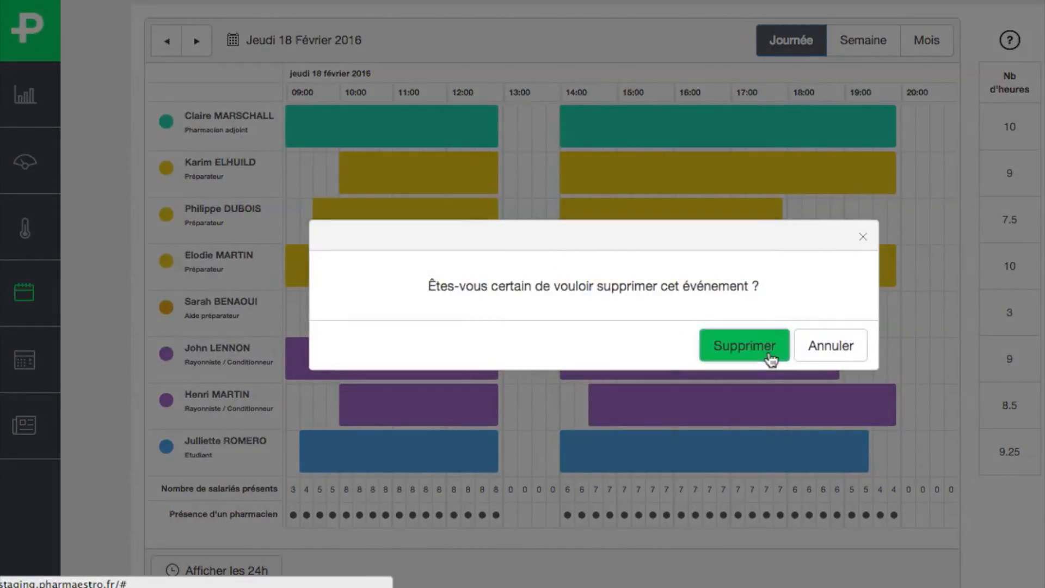
Change the afternoon shift of the second Rayonniste / Conditionneur to the event type Absence - Absence injustifiée and save it
{"action": "mouse_move", "coordinate": [742, 407]}
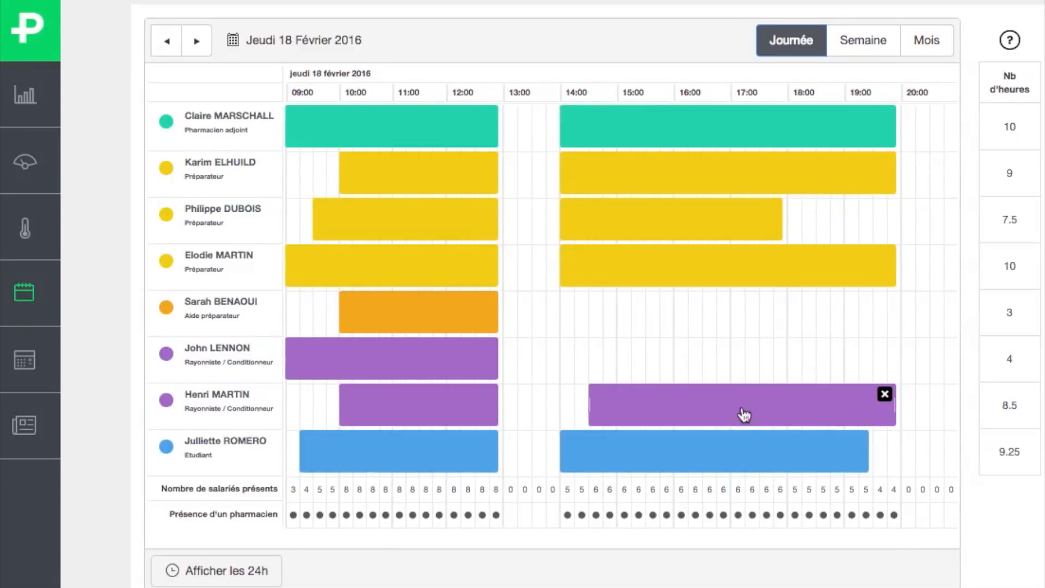
{"action": "left_click", "coordinate": [741, 409]}
{"action": "left_click", "coordinate": [569, 243]}
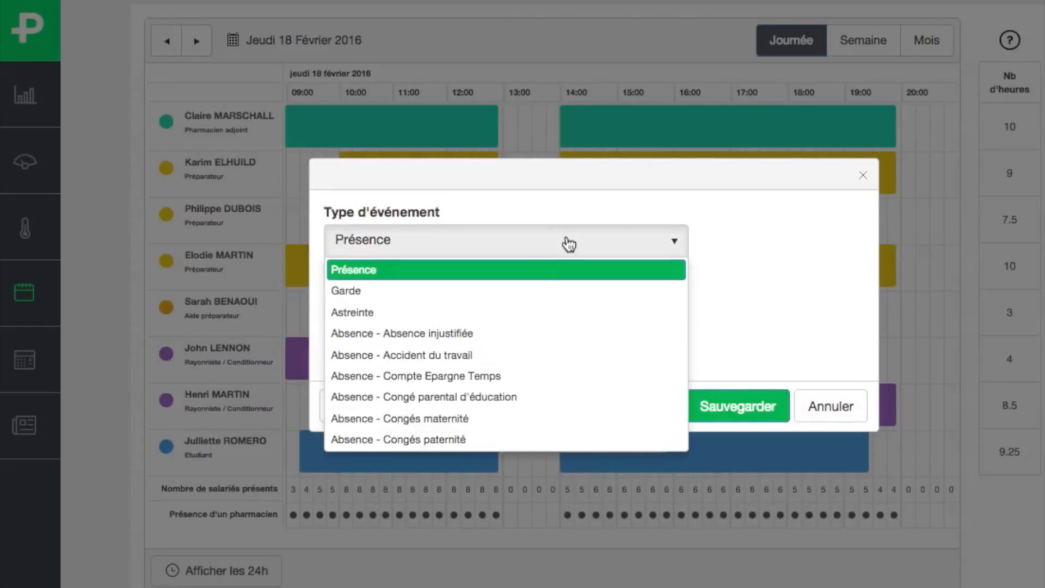
{"action": "left_click", "coordinate": [500, 327]}
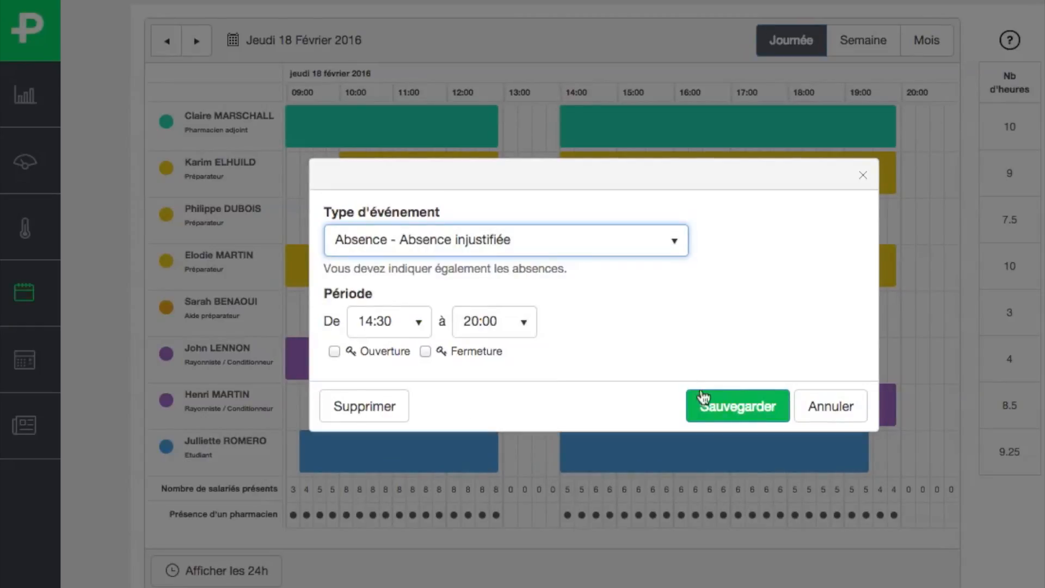
{"action": "left_click", "coordinate": [735, 405]}
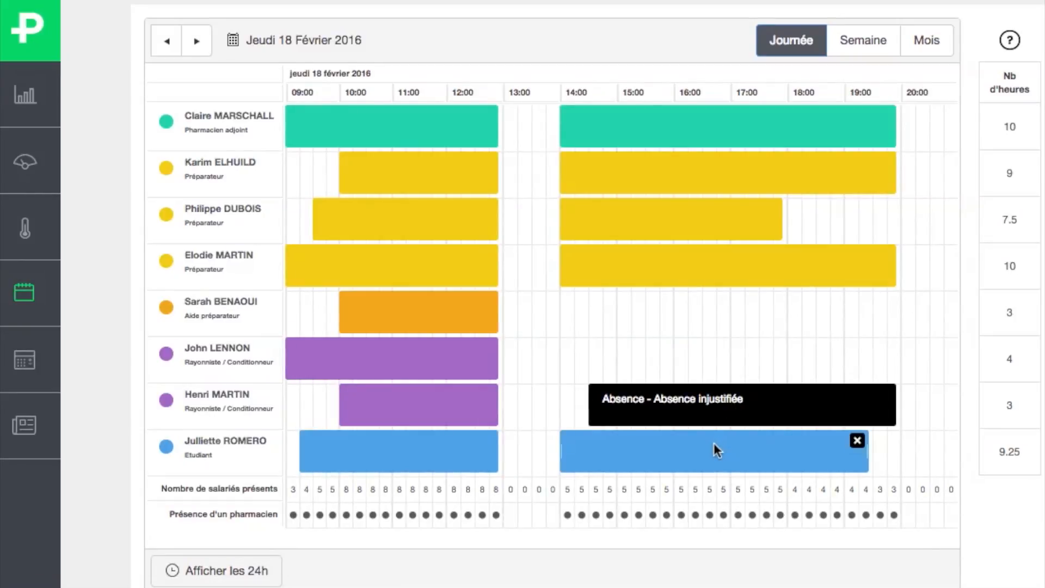
Copy the Etudiant's afternoon shift to the Aide préparateur's row and extend the copy's end to 20:00
{"action": "left_click_drag", "start_coordinate": [714, 450], "coordinate": [708, 304]}
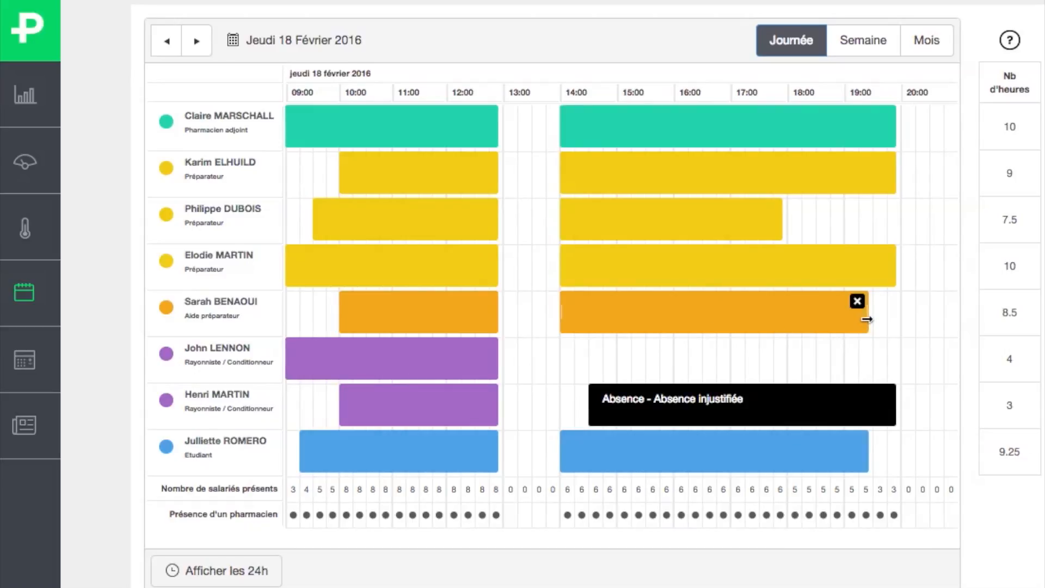
{"action": "left_click_drag", "start_coordinate": [867, 320], "coordinate": [889, 317]}
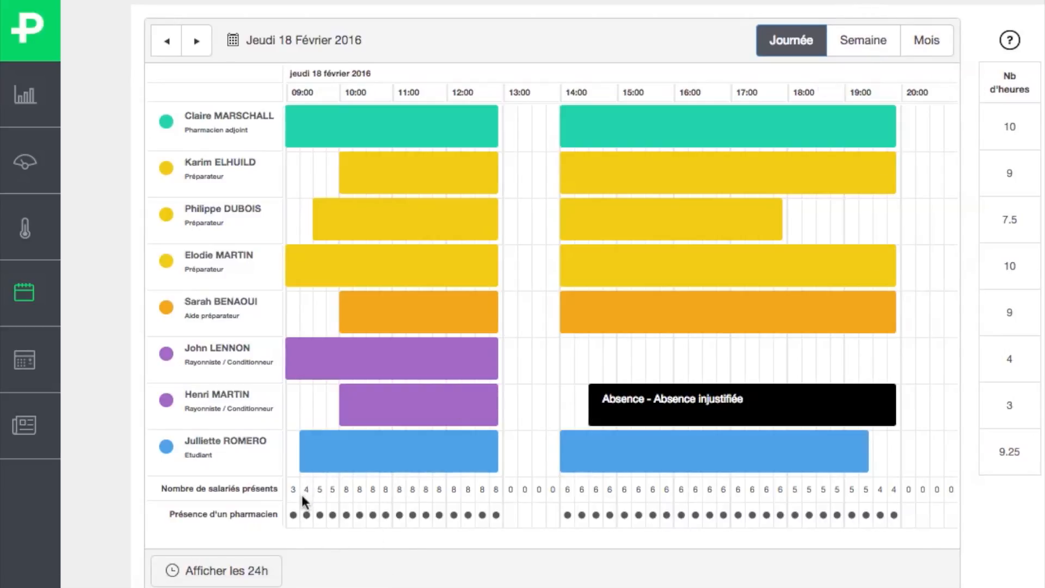
{"action": "mouse_move", "coordinate": [302, 496]}
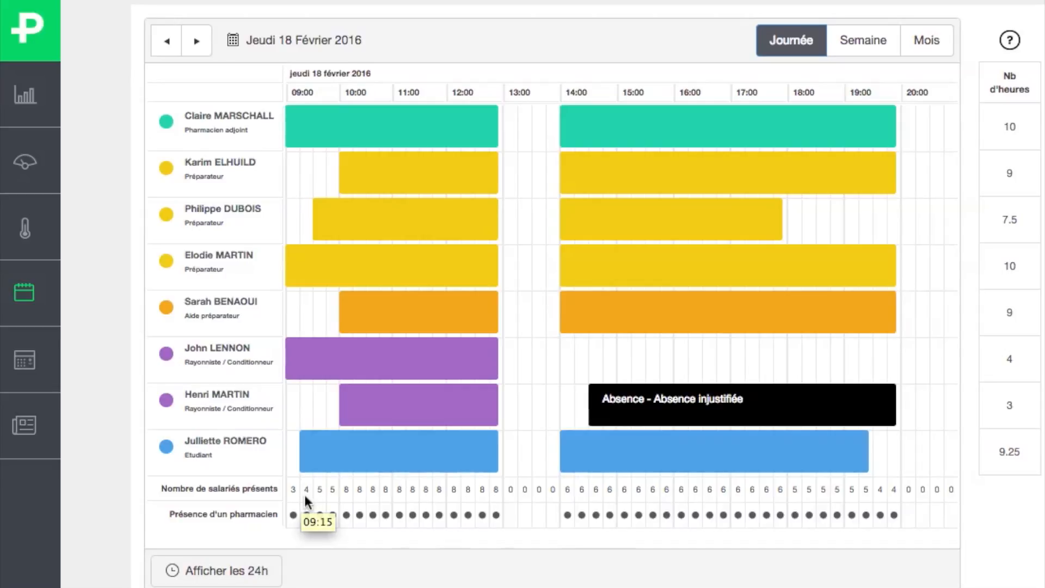
{"action": "mouse_move", "coordinate": [827, 490]}
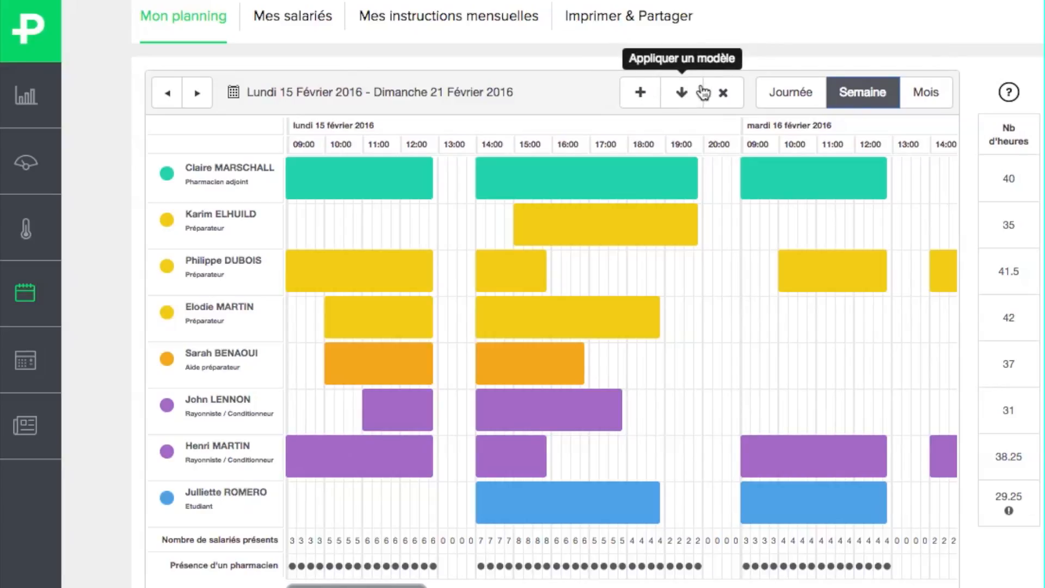
Create a planning template named "Semaine 1" based on the week of 15/02 to 21/02, and return to the planning
{"action": "left_click", "coordinate": [641, 96]}
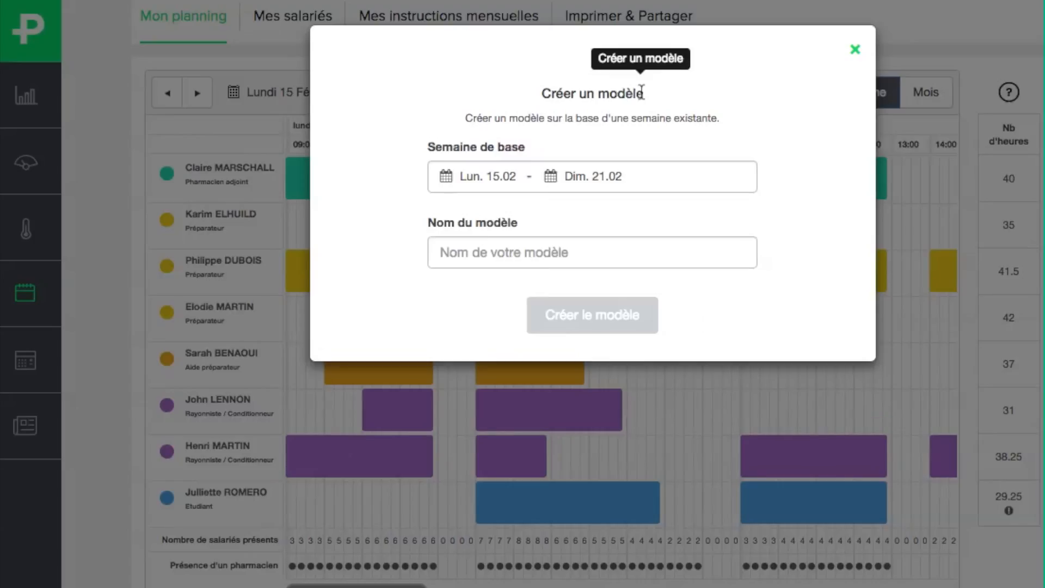
{"action": "left_click", "coordinate": [622, 184]}
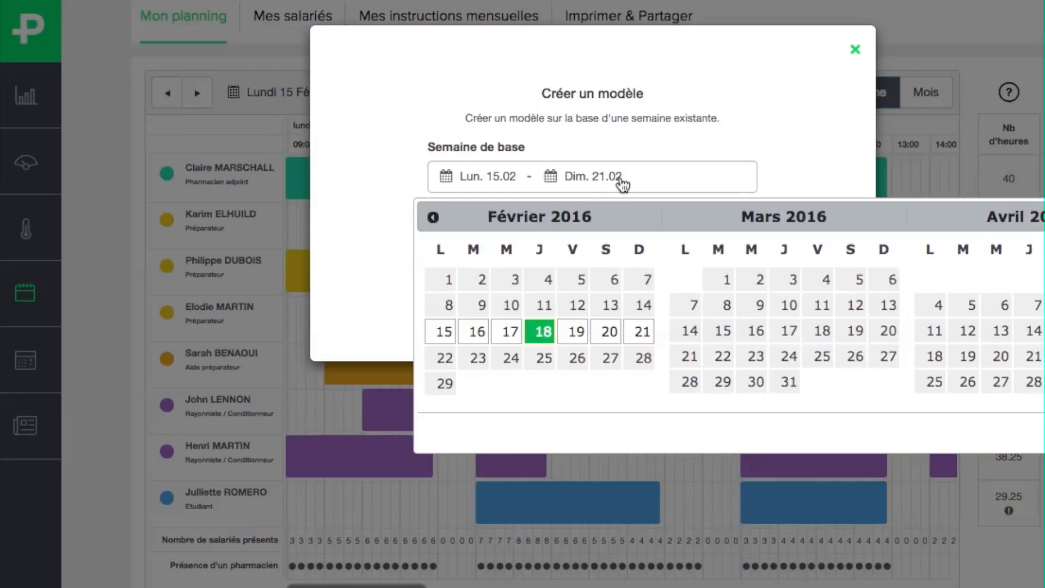
{"action": "left_click", "coordinate": [448, 331]}
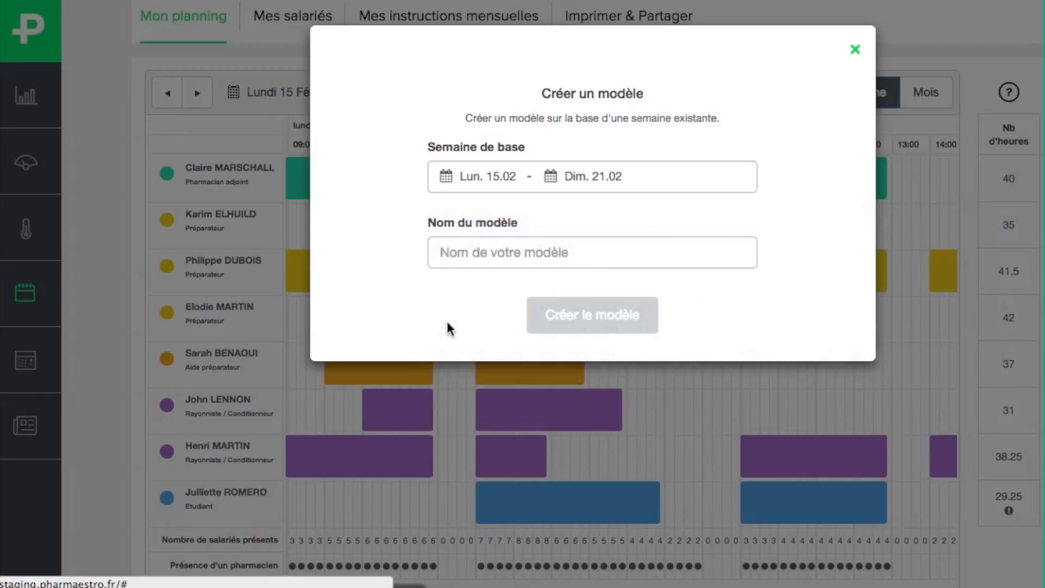
{"action": "left_click", "coordinate": [479, 254]}
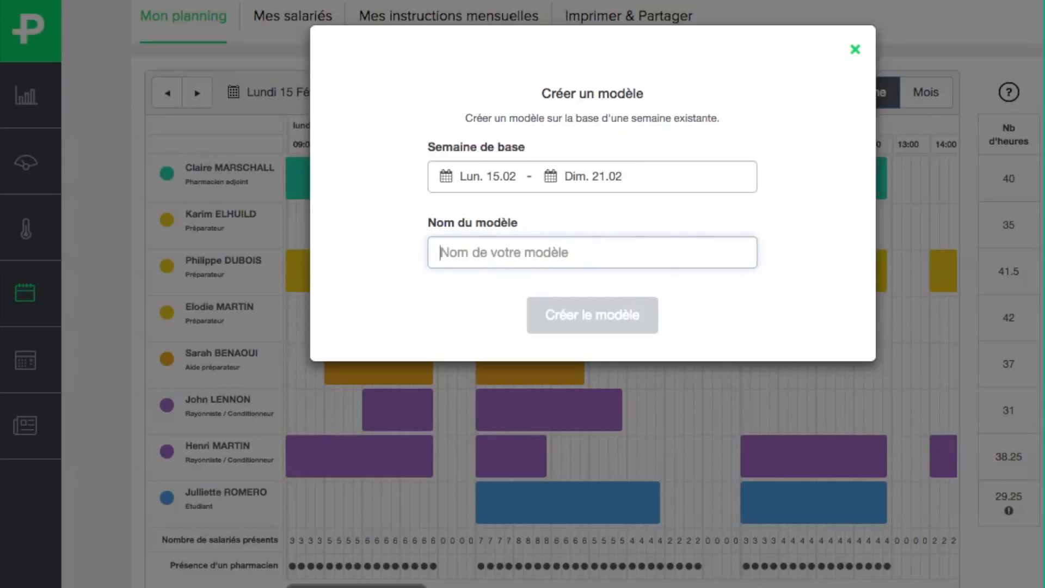
{"action": "type", "text": "Semaine "}
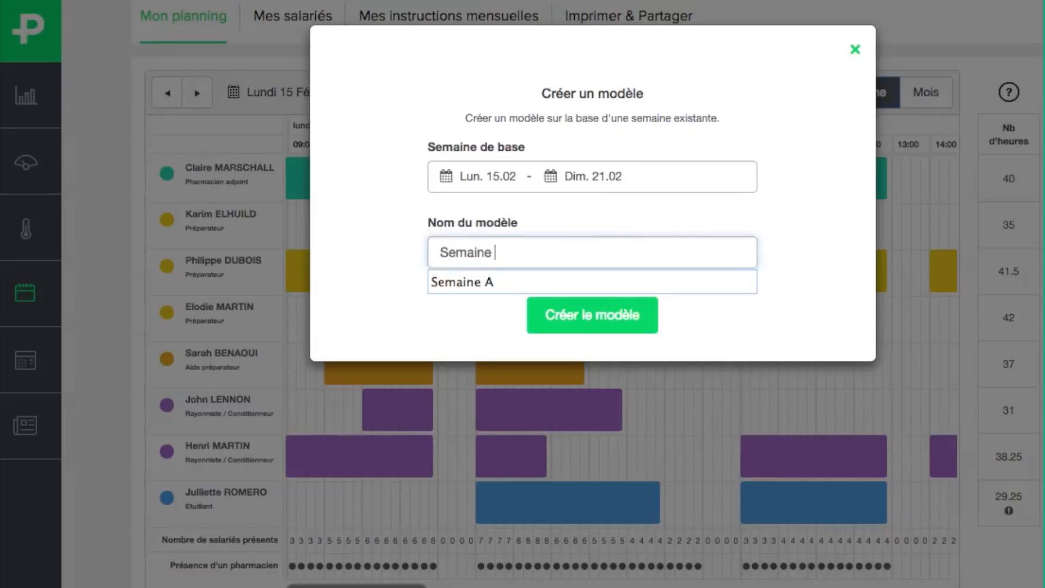
{"action": "type", "text": "1"}
{"action": "left_click", "coordinate": [575, 317]}
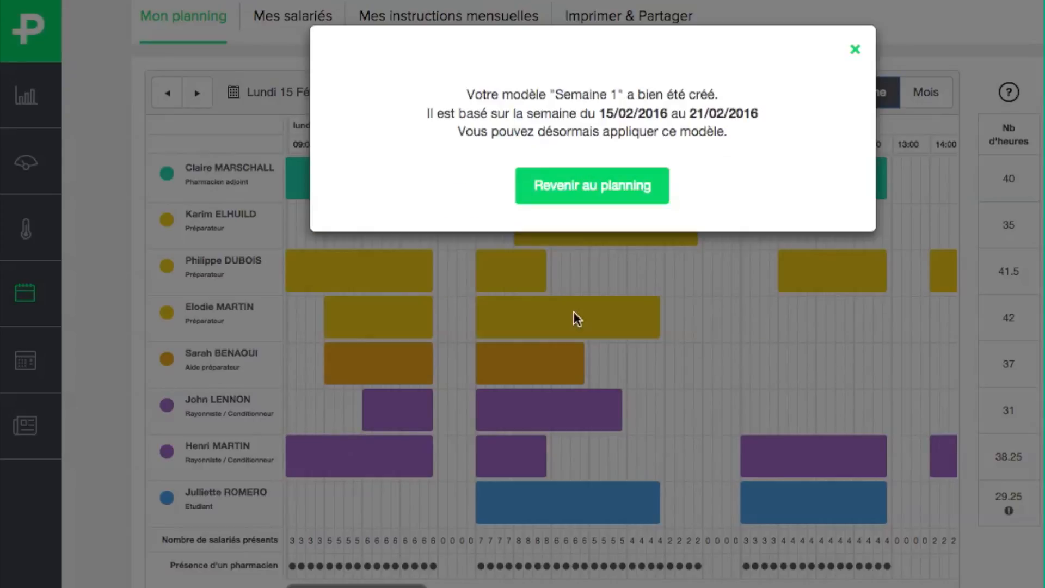
{"action": "left_click", "coordinate": [635, 185]}
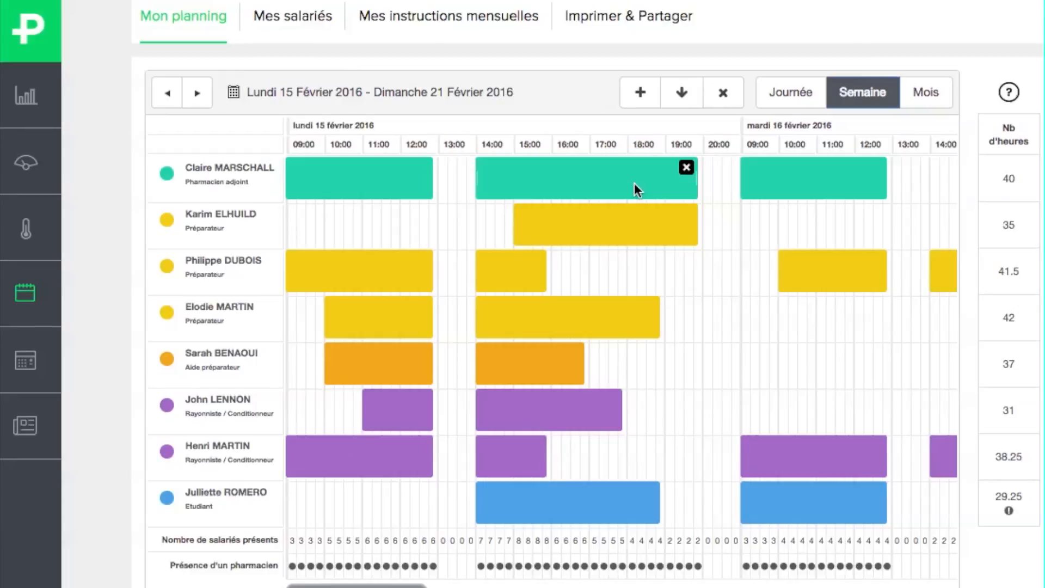
Apply the Semaine 1 template to the week of 22/02 to 28/02
{"action": "left_click", "coordinate": [681, 94]}
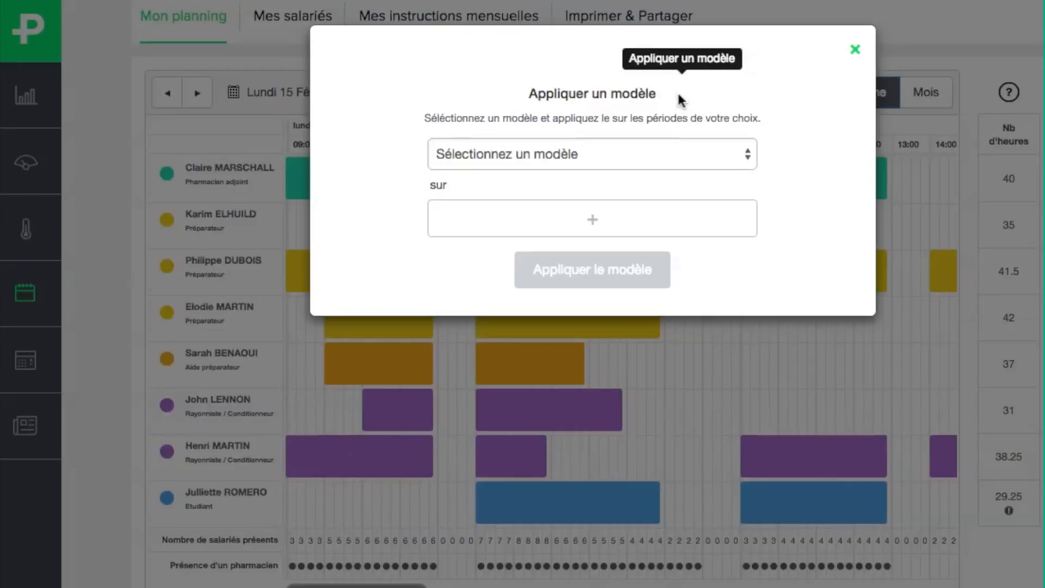
{"action": "left_click", "coordinate": [580, 156]}
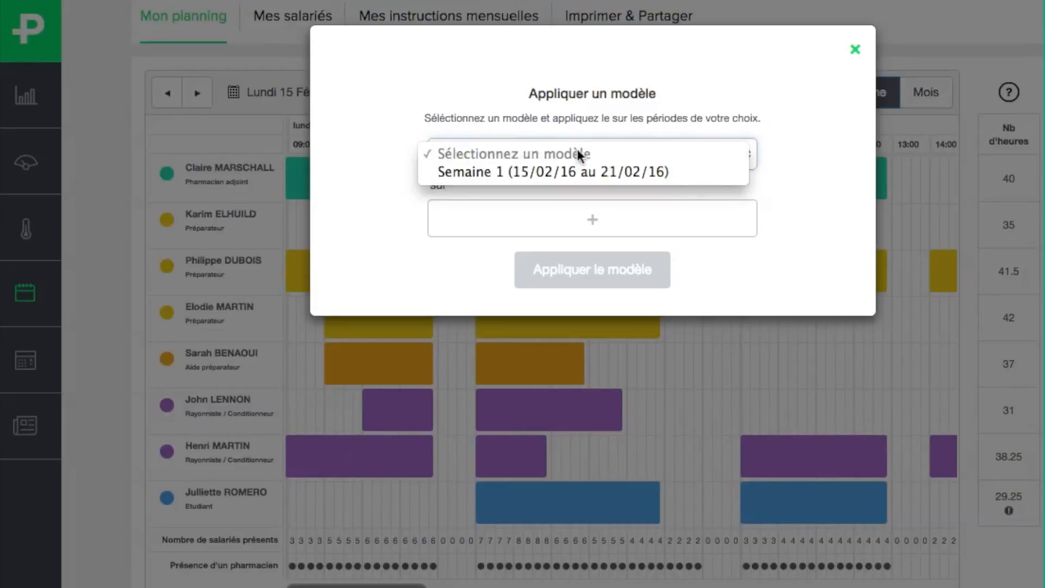
{"action": "left_click", "coordinate": [576, 171]}
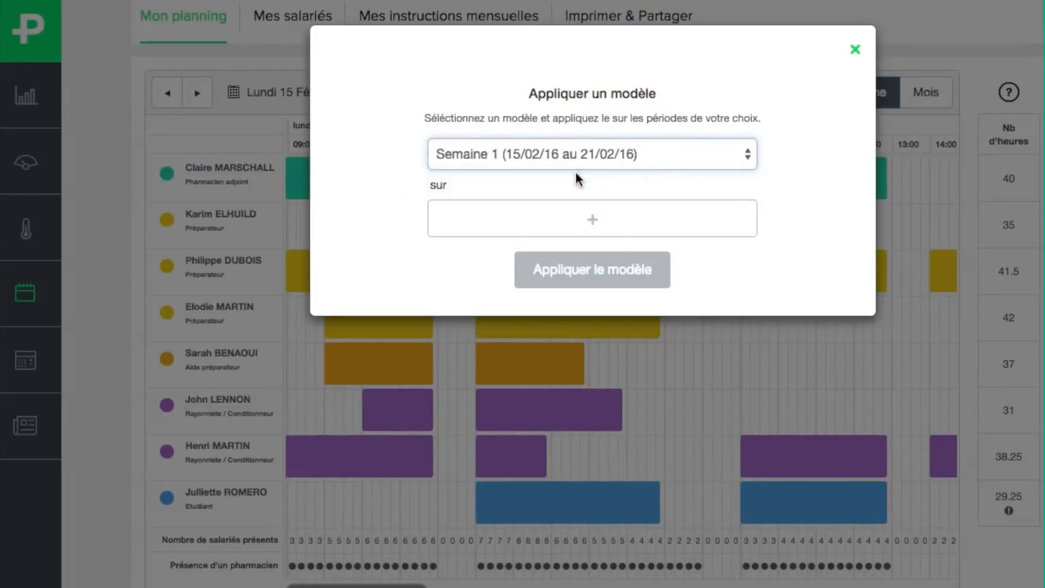
{"action": "left_click", "coordinate": [539, 223]}
{"action": "left_click", "coordinate": [540, 222]}
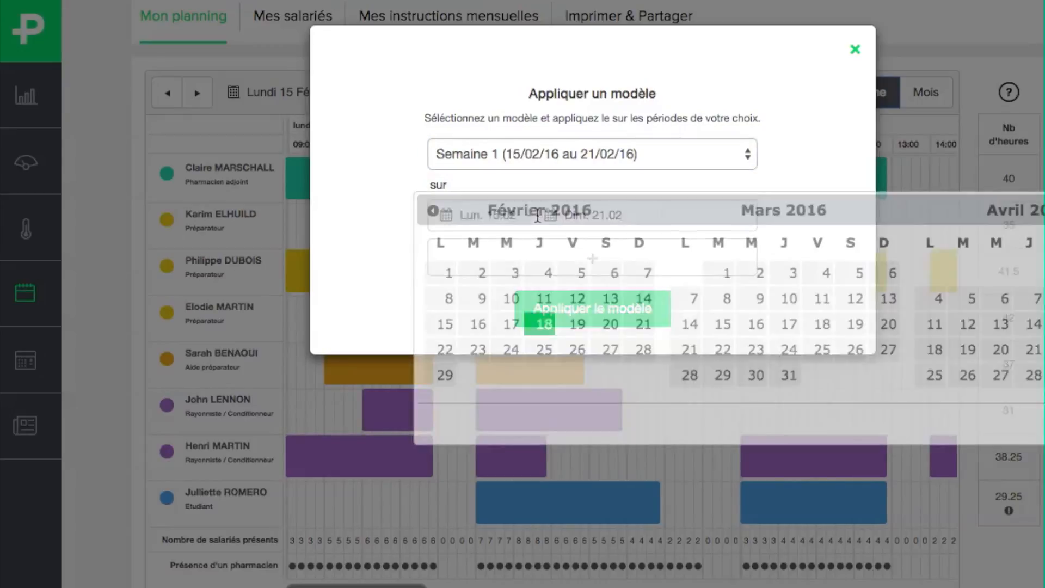
{"action": "left_click", "coordinate": [447, 354]}
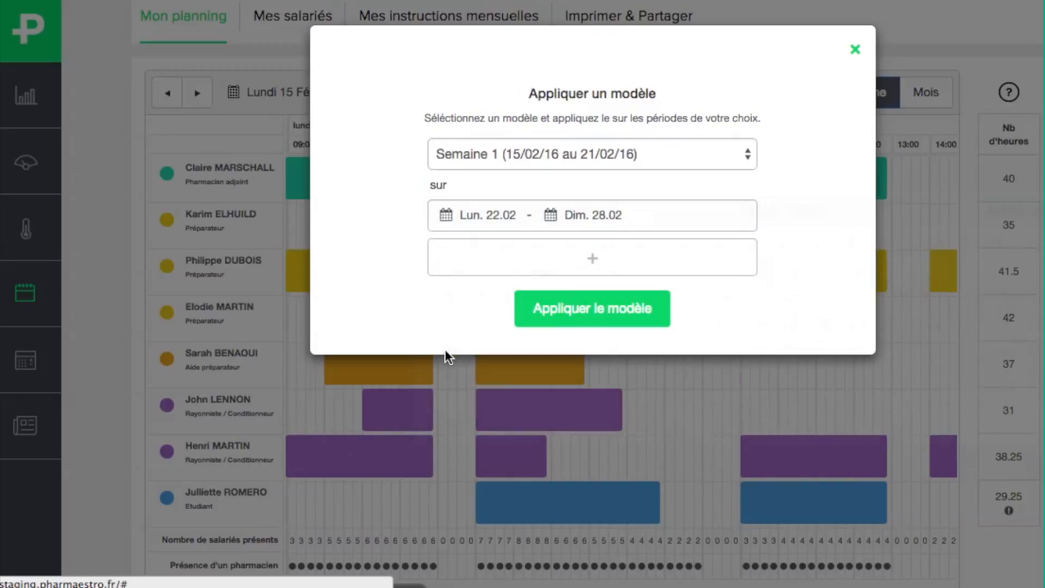
{"action": "left_click", "coordinate": [592, 313]}
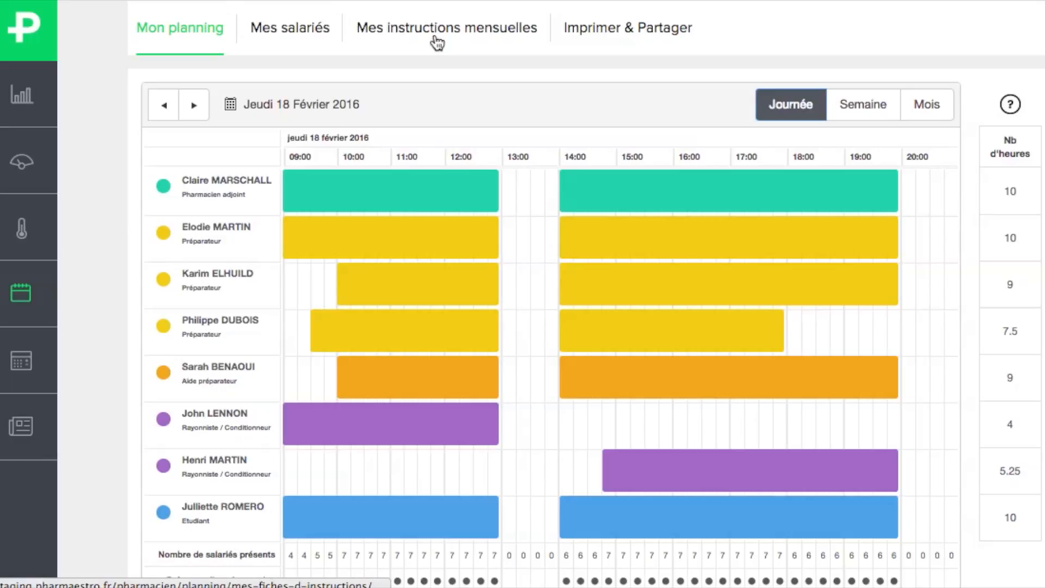
Add a monthly instruction sheet for Février 2016 covering Semaine 5 (from 01/02) through the week ending 28/02
{"action": "left_click", "coordinate": [439, 32]}
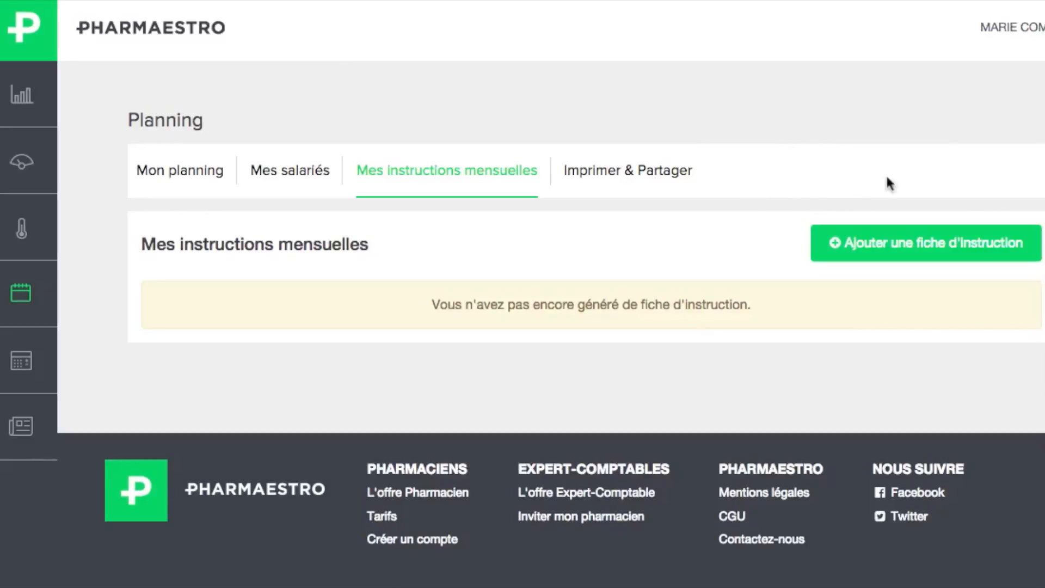
{"action": "left_click", "coordinate": [928, 246]}
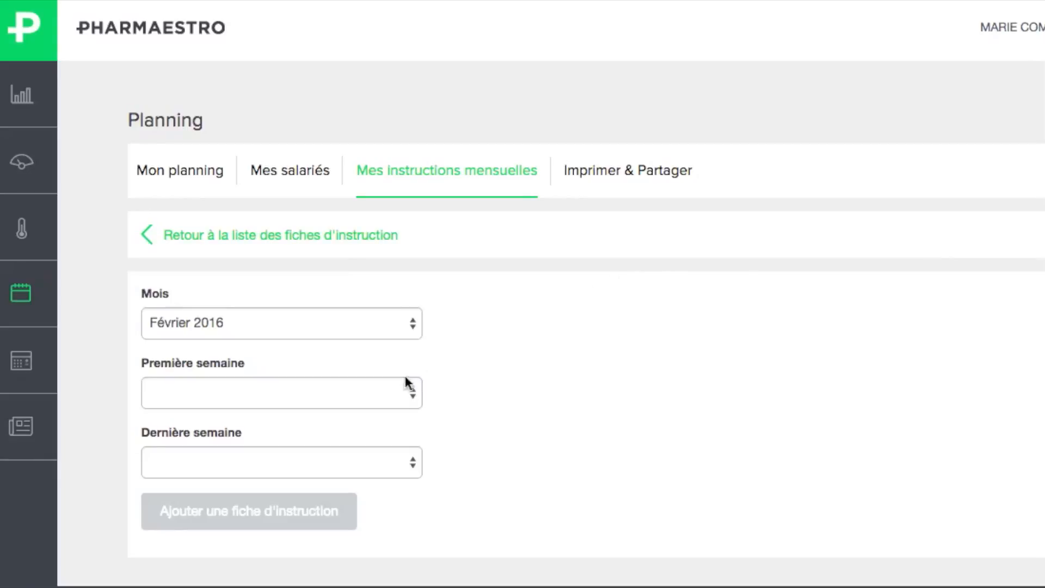
{"action": "left_click", "coordinate": [339, 399]}
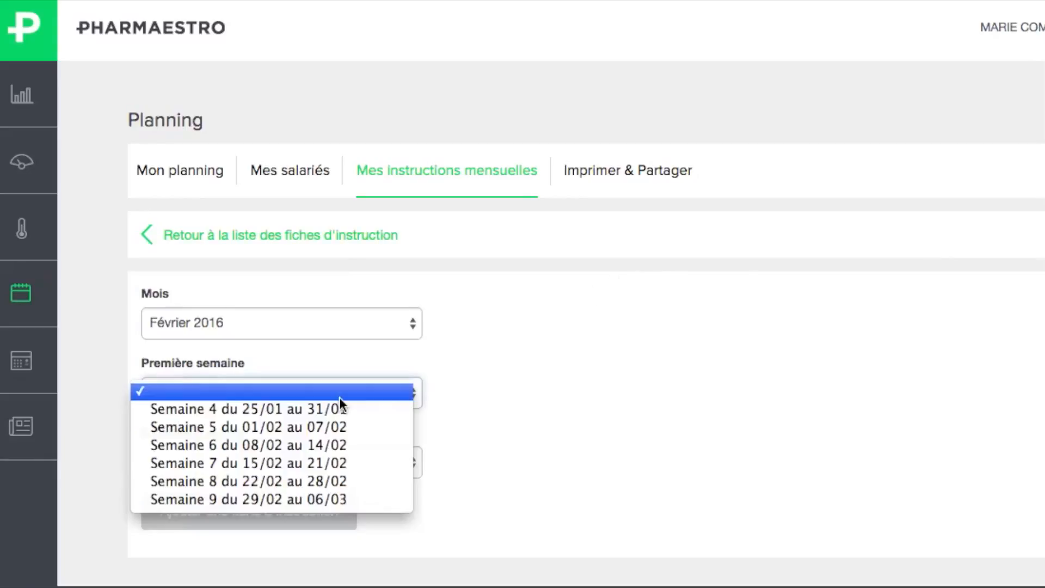
{"action": "left_click", "coordinate": [330, 429]}
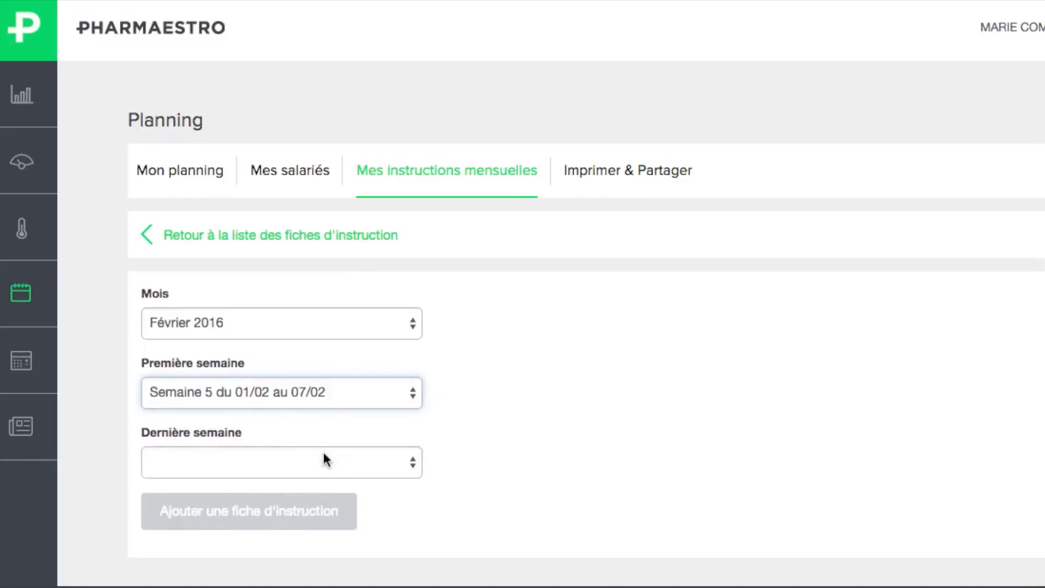
{"action": "left_click", "coordinate": [323, 457]}
{"action": "left_click", "coordinate": [315, 548]}
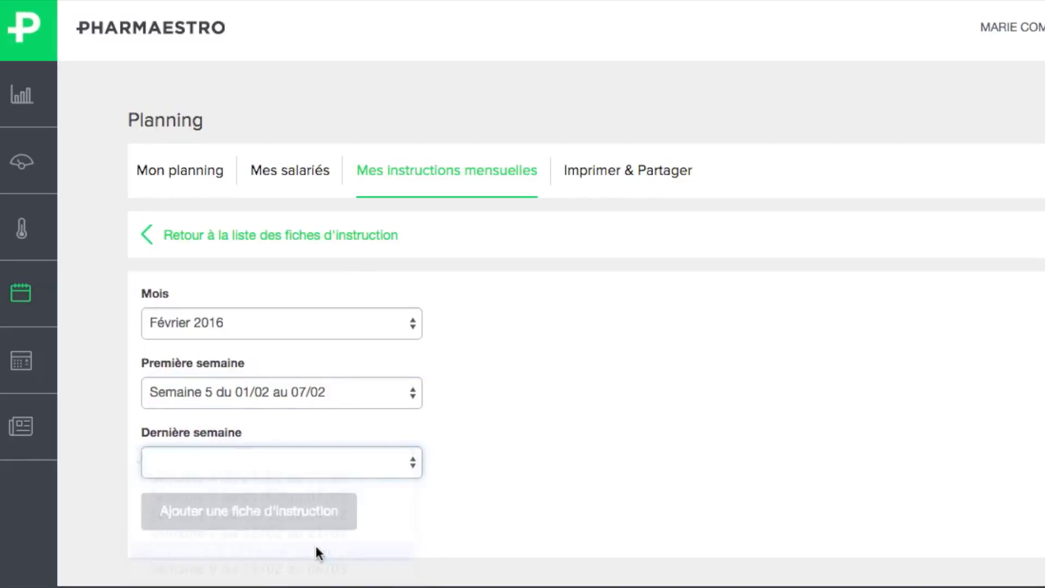
{"action": "left_click", "coordinate": [252, 519]}
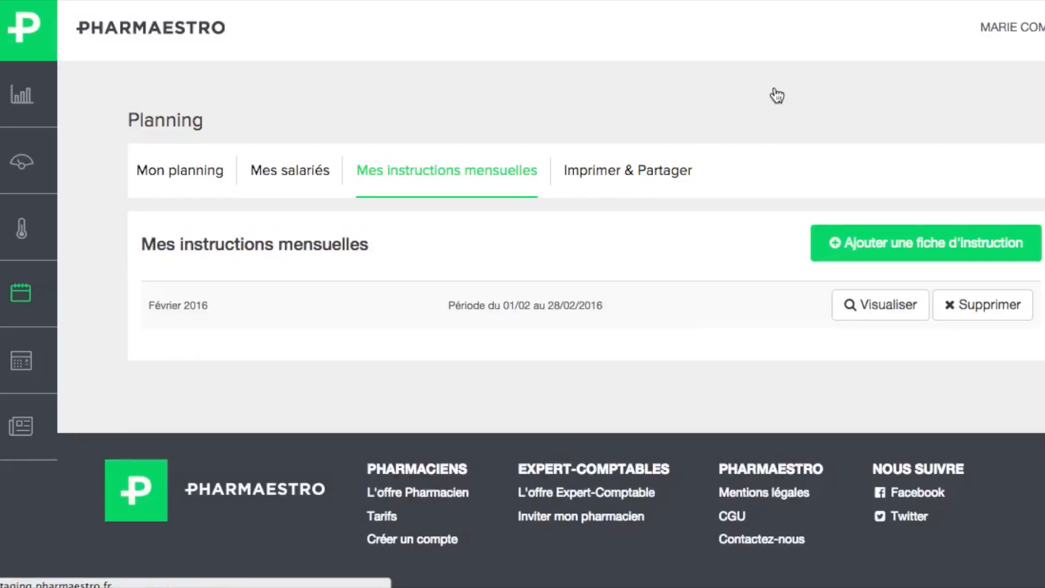
Open the Février 2016 instruction sheet and examine its hours table and its variable pay elements for each employee
{"action": "left_click", "coordinate": [885, 311]}
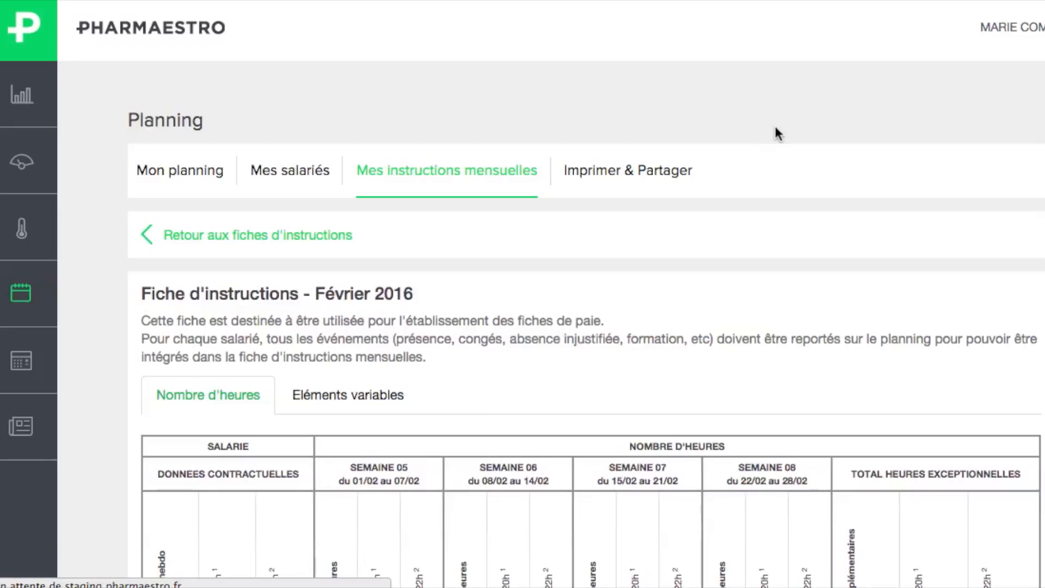
{"action": "scroll", "coordinate": [778, 132], "scroll_direction": "down", "scroll_amount": 3}
{"action": "scroll", "coordinate": [778, 132], "scroll_direction": "down", "scroll_amount": 3}
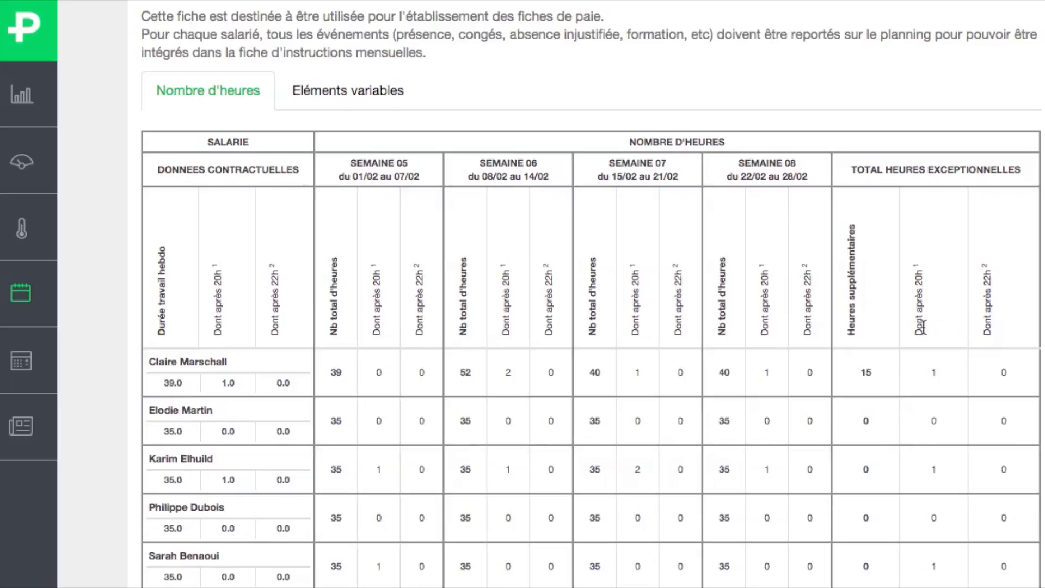
{"action": "left_click", "coordinate": [340, 92]}
{"action": "scroll", "coordinate": [593, 90], "scroll_direction": "down", "scroll_amount": 2}
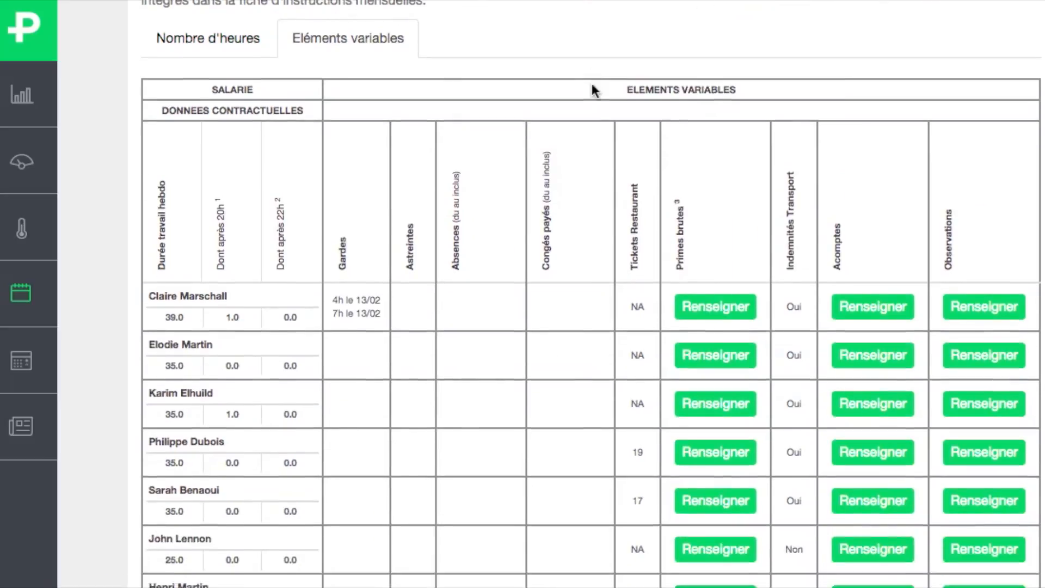
Record a 200€ gross bonus and the observation "Avance" for the first employee on the Février 2016 instruction sheet, and save
{"action": "scroll", "coordinate": [590, 81], "scroll_direction": "down", "scroll_amount": 4}
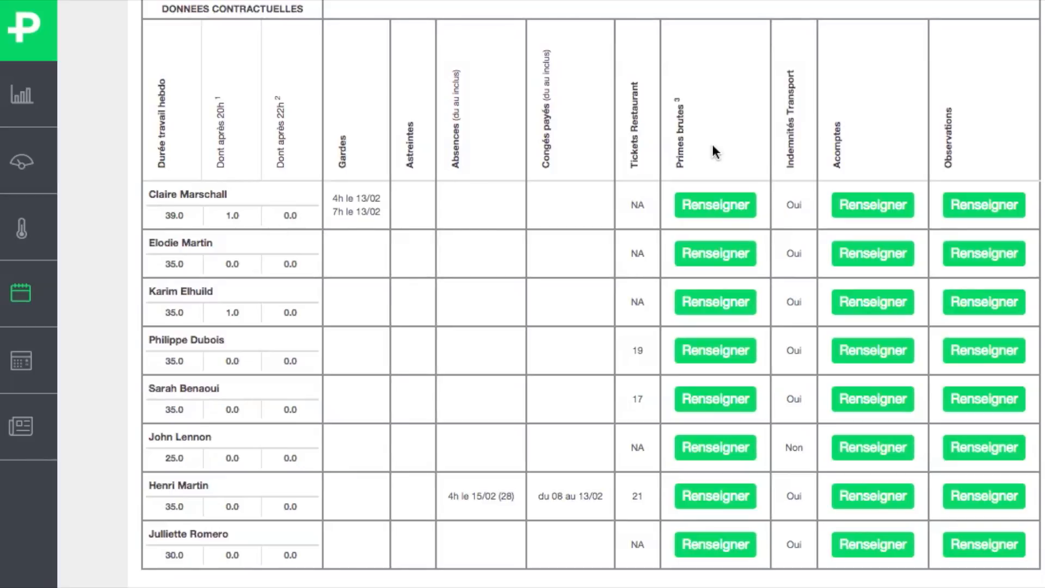
{"action": "left_click", "coordinate": [713, 206]}
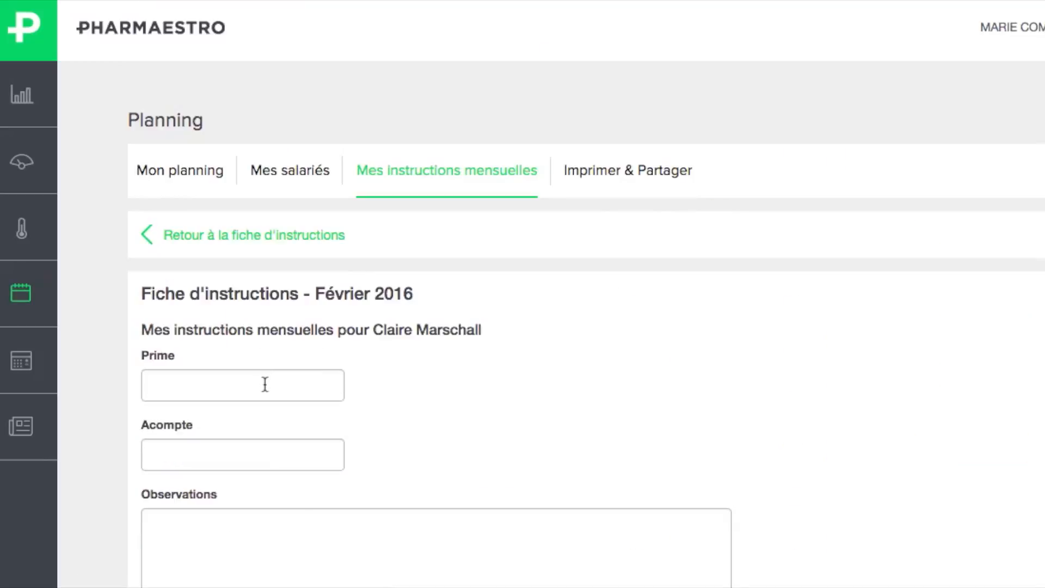
{"action": "left_click", "coordinate": [265, 385]}
{"action": "type", "text": "2"}
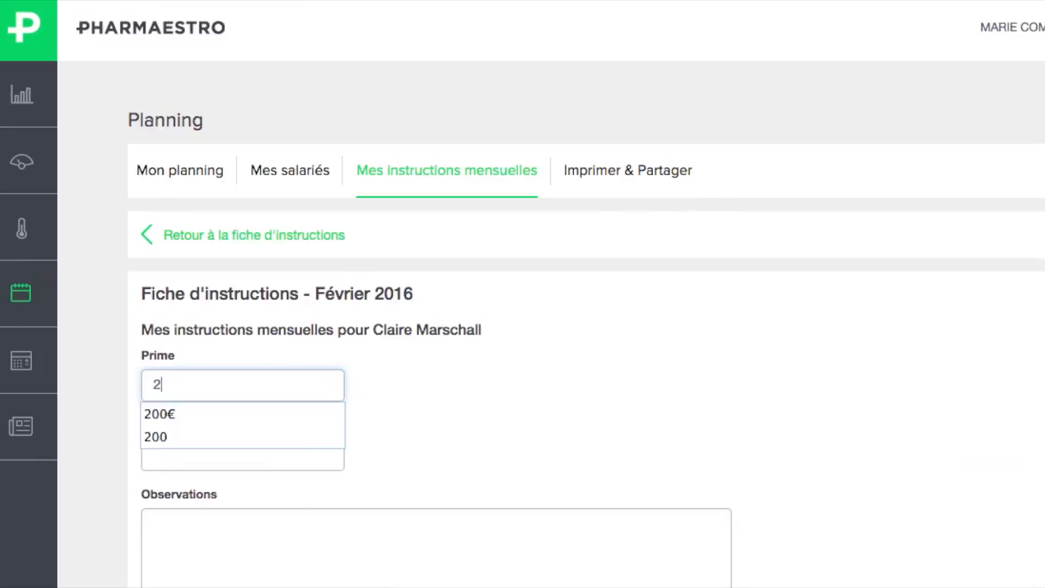
{"action": "type", "text": "00€"}
{"action": "left_click", "coordinate": [434, 400]}
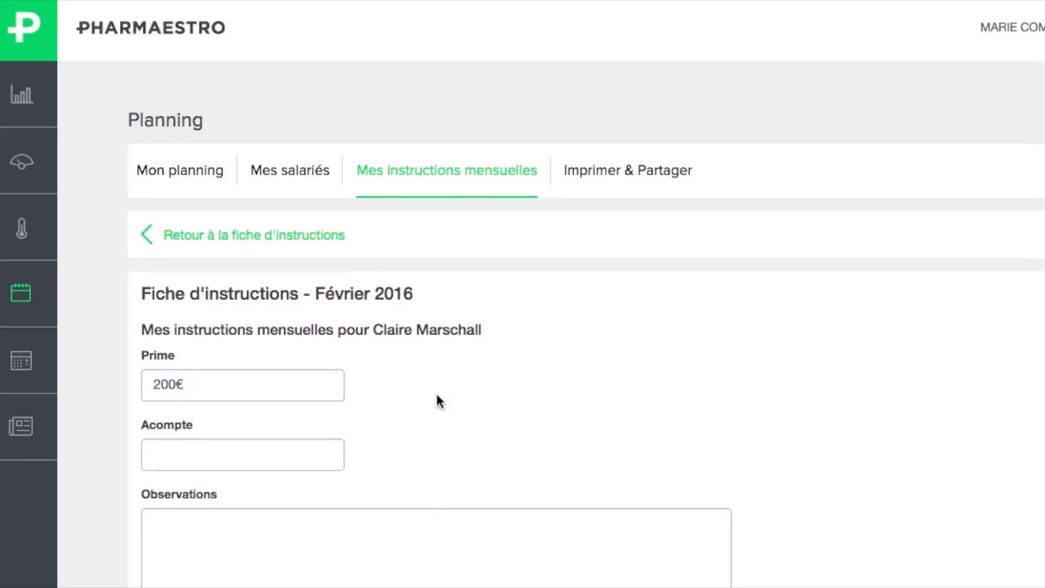
{"action": "scroll", "coordinate": [439, 399], "scroll_direction": "down", "scroll_amount": 4}
{"action": "left_click", "coordinate": [354, 303]}
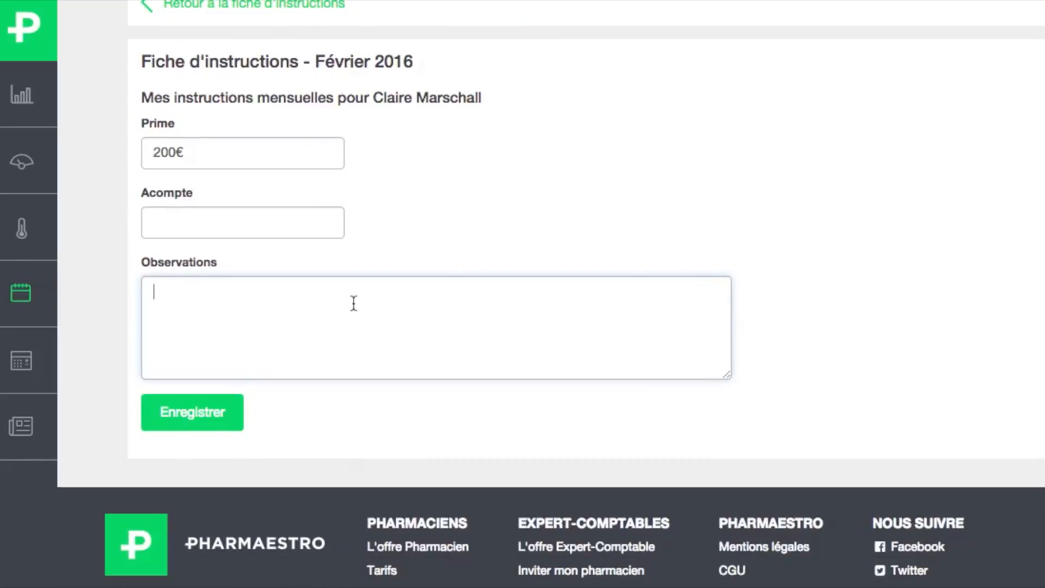
{"action": "type", "text": "Avance"}
{"action": "left_click", "coordinate": [191, 413]}
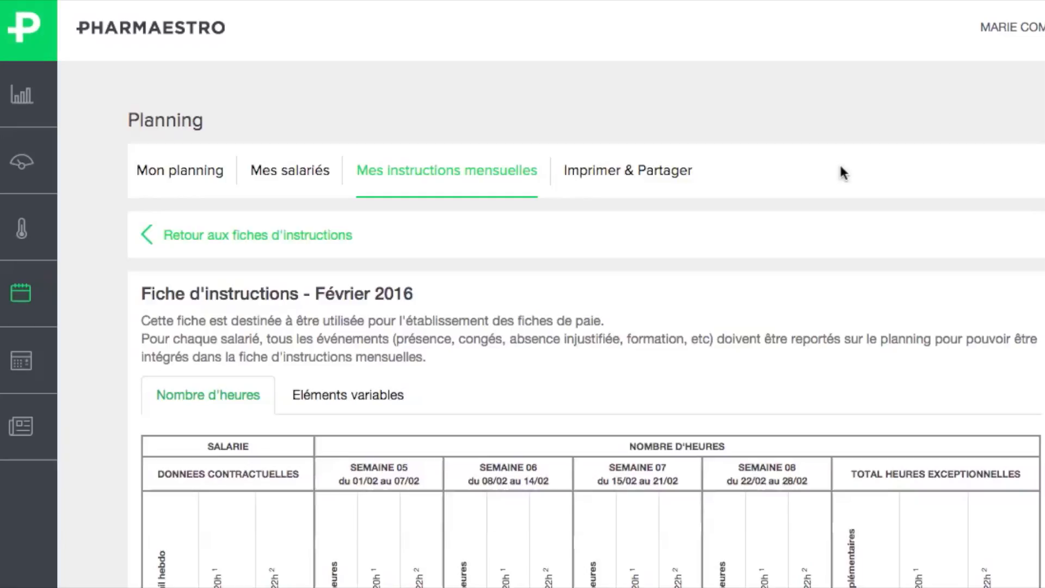
Review the saved Février 2016 sheet's weekly hours table and the employees' variable pay elements
{"action": "scroll", "coordinate": [838, 161], "scroll_direction": "down", "scroll_amount": 8}
{"action": "scroll", "coordinate": [841, 165], "scroll_direction": "down", "scroll_amount": 3}
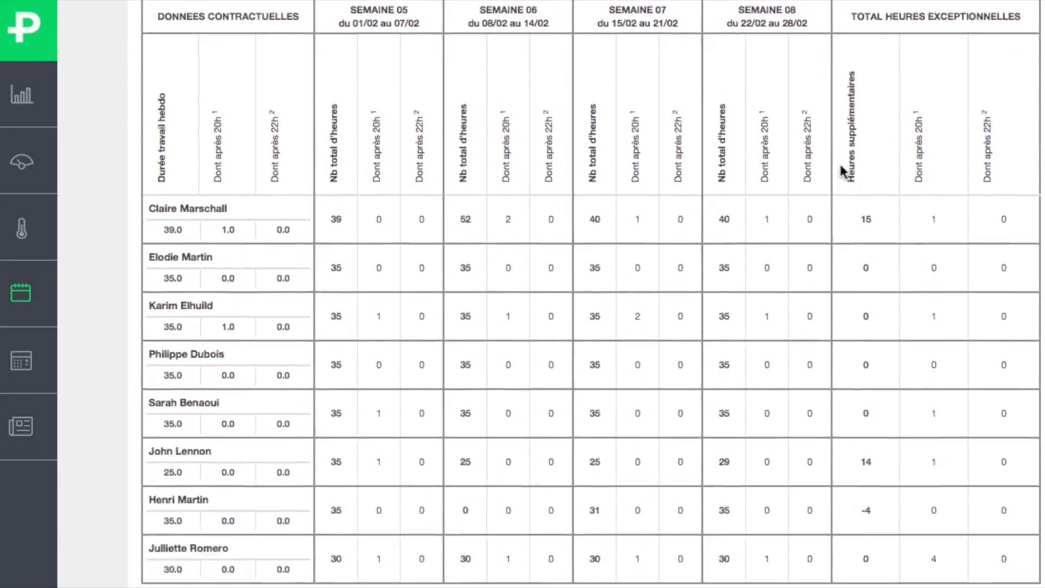
{"action": "scroll", "coordinate": [767, 97], "scroll_direction": "up", "scroll_amount": 3}
{"action": "scroll", "coordinate": [768, 97], "scroll_direction": "up", "scroll_amount": 3}
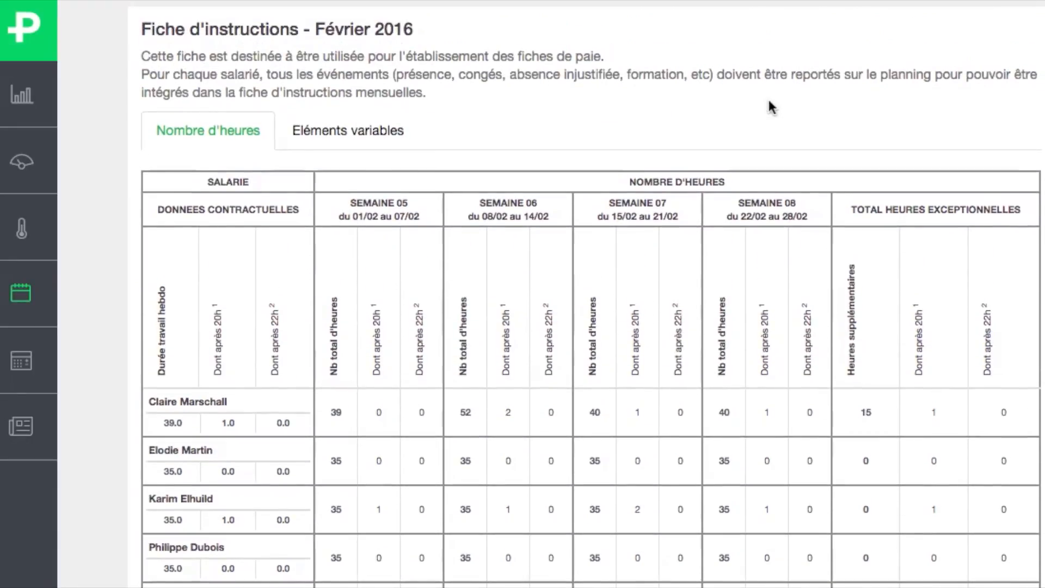
{"action": "left_click", "coordinate": [371, 132]}
{"action": "scroll", "coordinate": [727, 183], "scroll_direction": "down", "scroll_amount": 5}
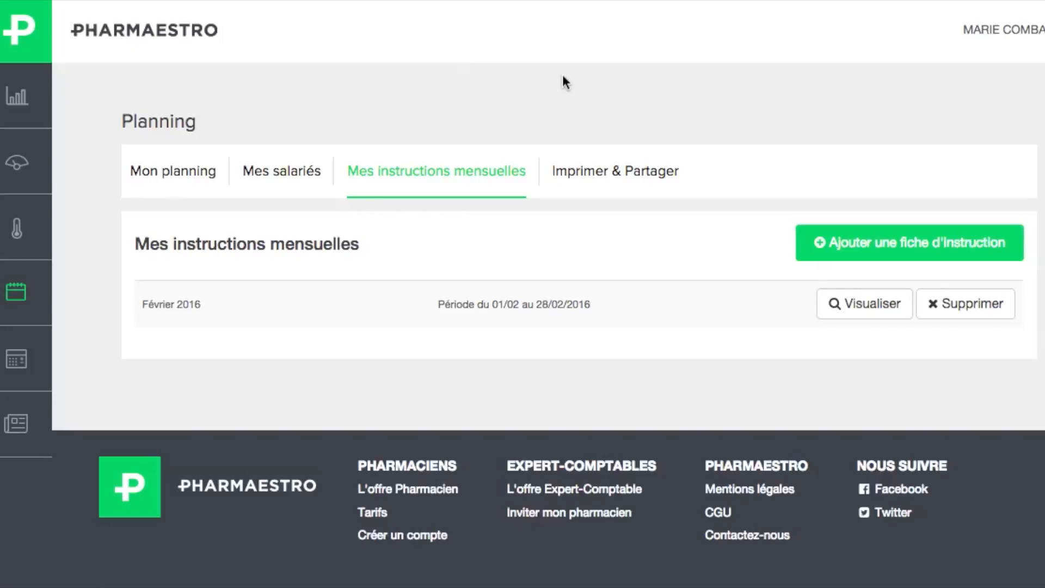
Open the print and share options and choose Février 2016 as the instruction sheet to export as PDF
{"action": "left_click", "coordinate": [631, 174]}
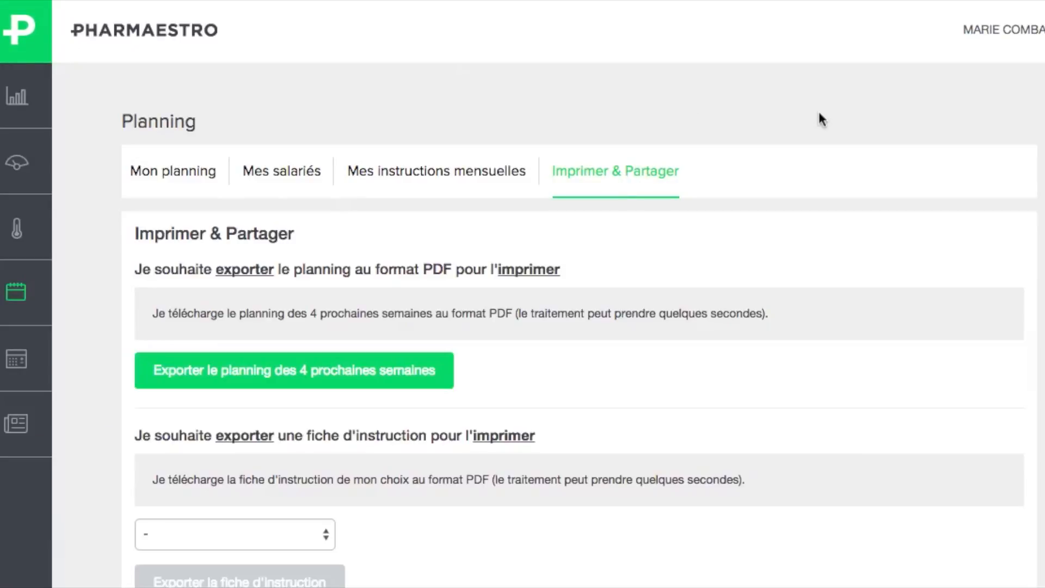
{"action": "scroll", "coordinate": [819, 114], "scroll_direction": "down", "scroll_amount": 4}
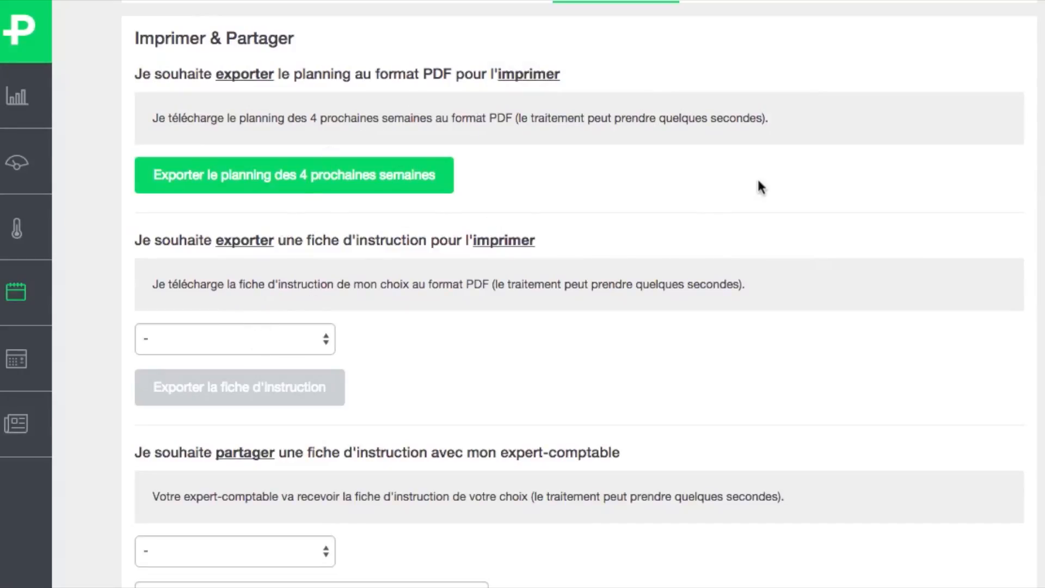
{"action": "left_click", "coordinate": [327, 340]}
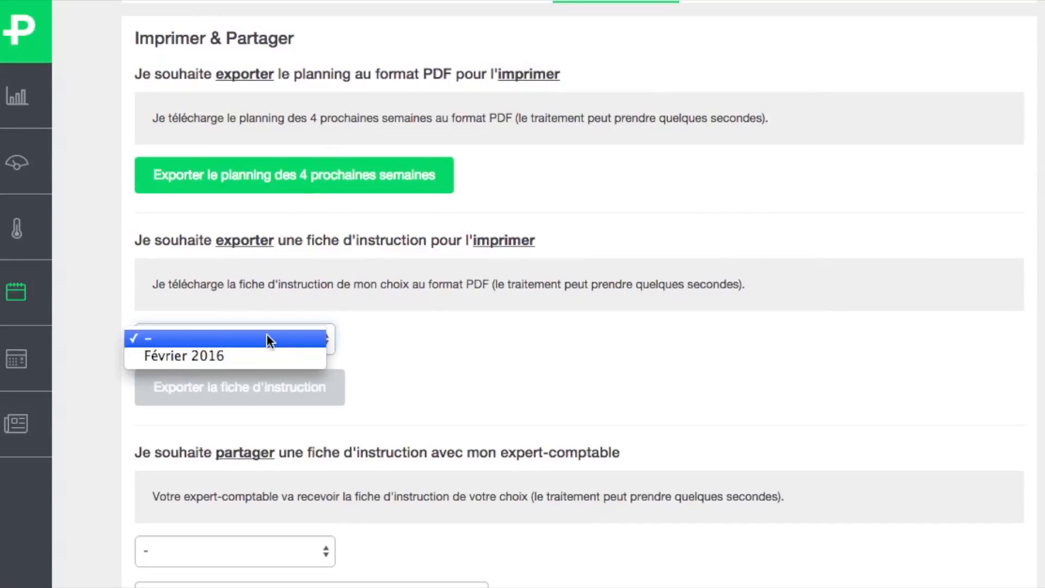
{"action": "left_click", "coordinate": [259, 357]}
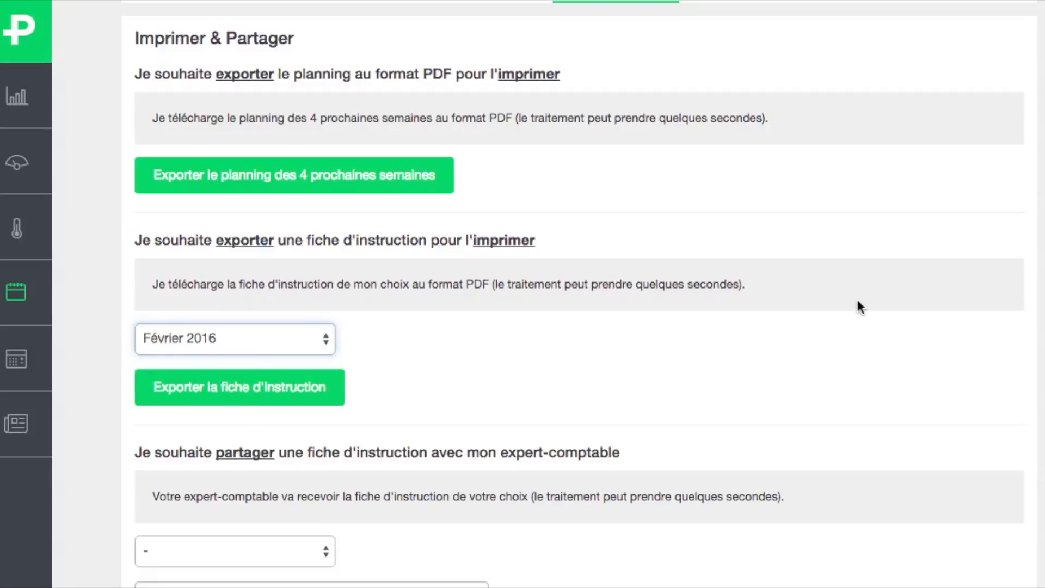
Choose Février 2016 as the instruction sheet to share with the accountant and fill in the accountant's e-mail
{"action": "scroll", "coordinate": [857, 298], "scroll_direction": "down", "scroll_amount": 7}
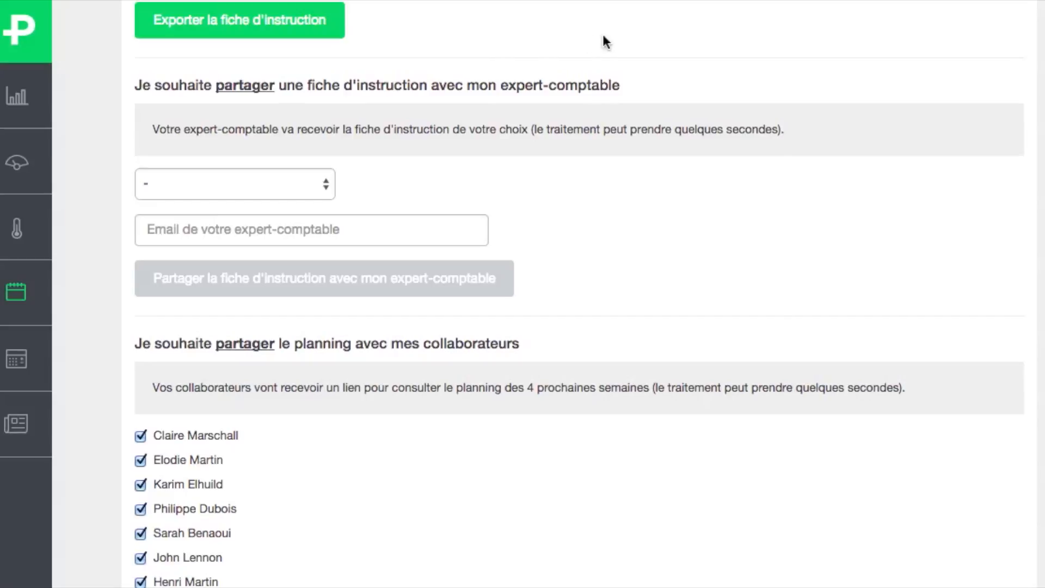
{"action": "left_click", "coordinate": [221, 185]}
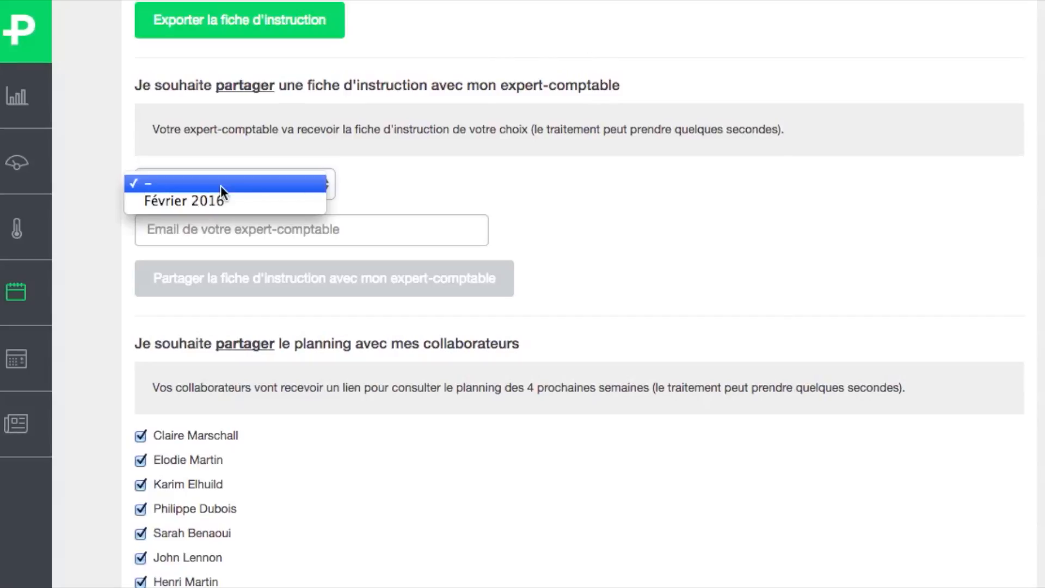
{"action": "left_click", "coordinate": [215, 201]}
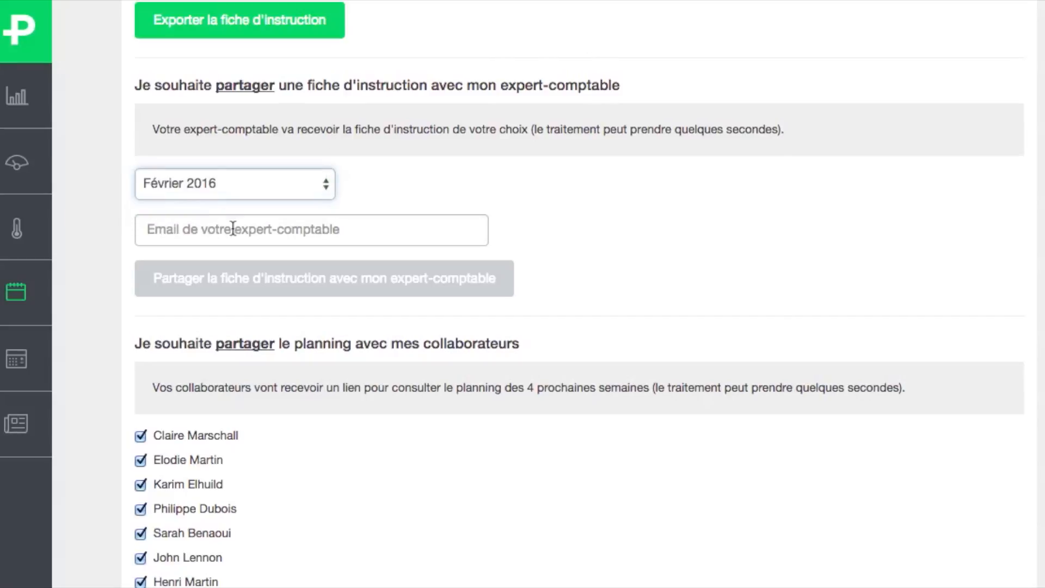
{"action": "left_click", "coordinate": [233, 229]}
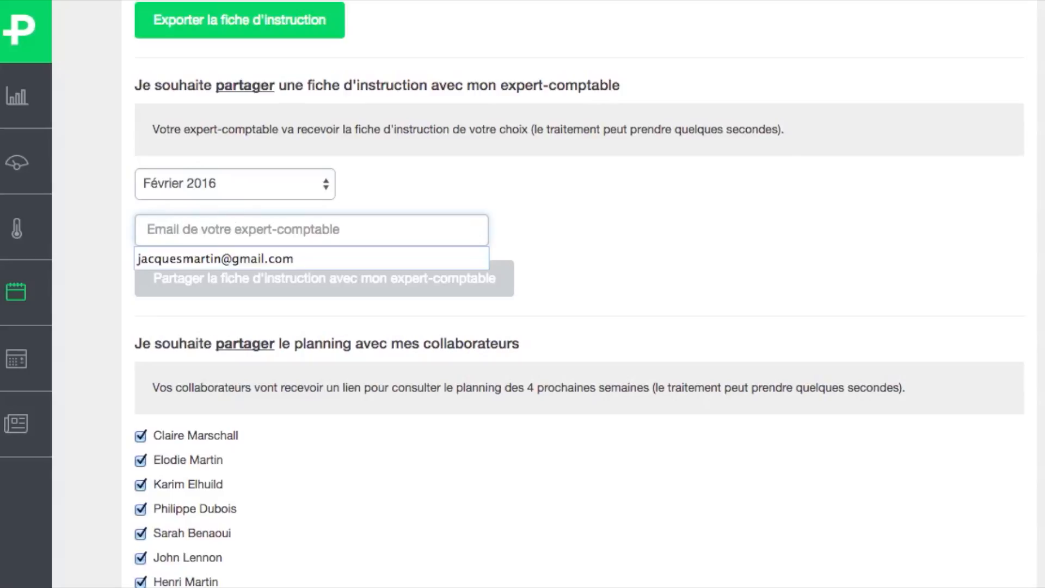
{"action": "left_click", "coordinate": [217, 257]}
Examine the options for sharing the planning with selected employees and notifying them of a planning change
{"action": "scroll", "coordinate": [777, 275], "scroll_direction": "down", "scroll_amount": 5}
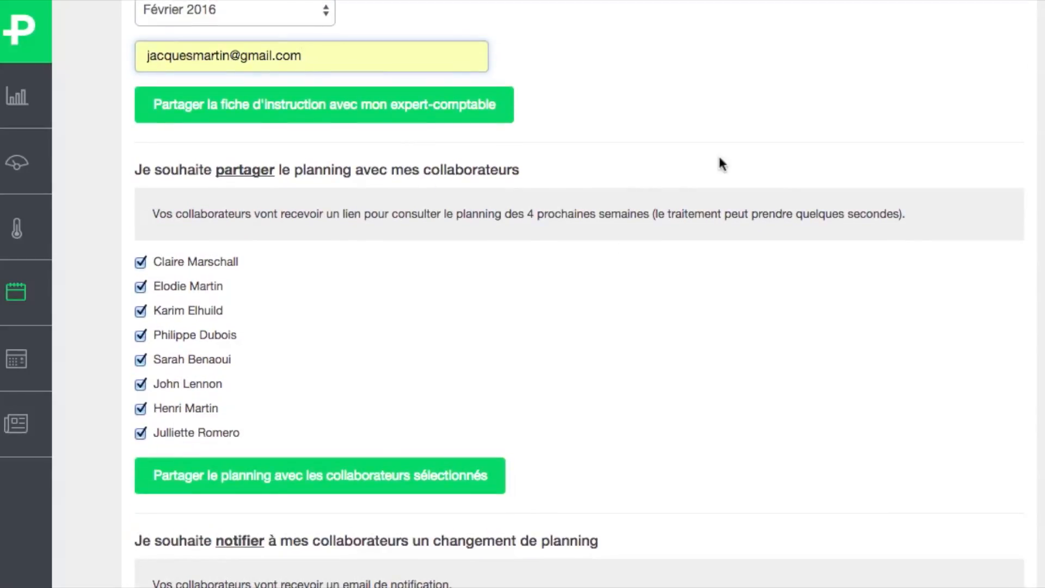
{"action": "scroll", "coordinate": [721, 163], "scroll_direction": "down", "scroll_amount": 3}
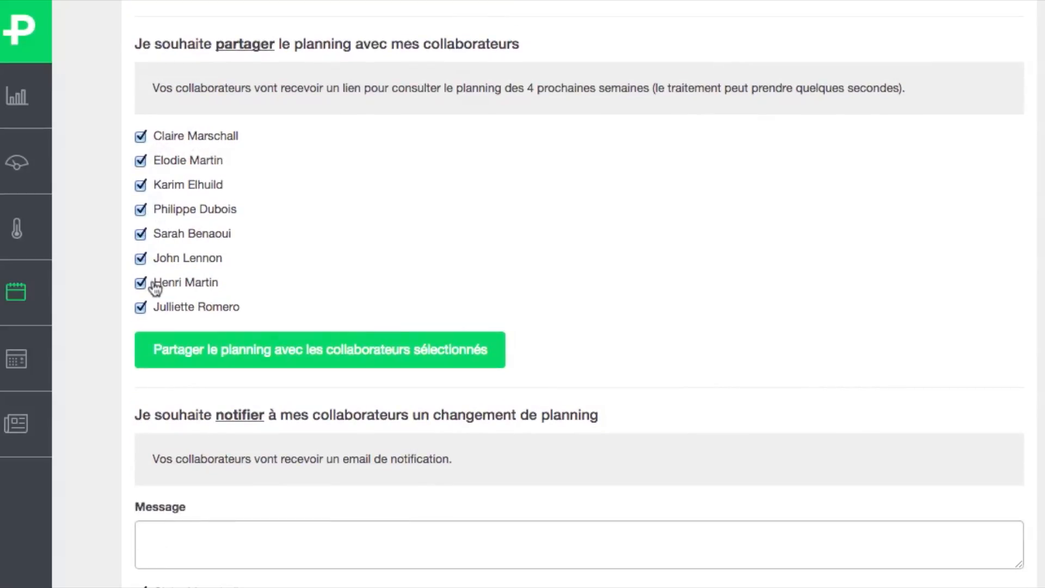
{"action": "scroll", "coordinate": [707, 175], "scroll_direction": "down", "scroll_amount": 5}
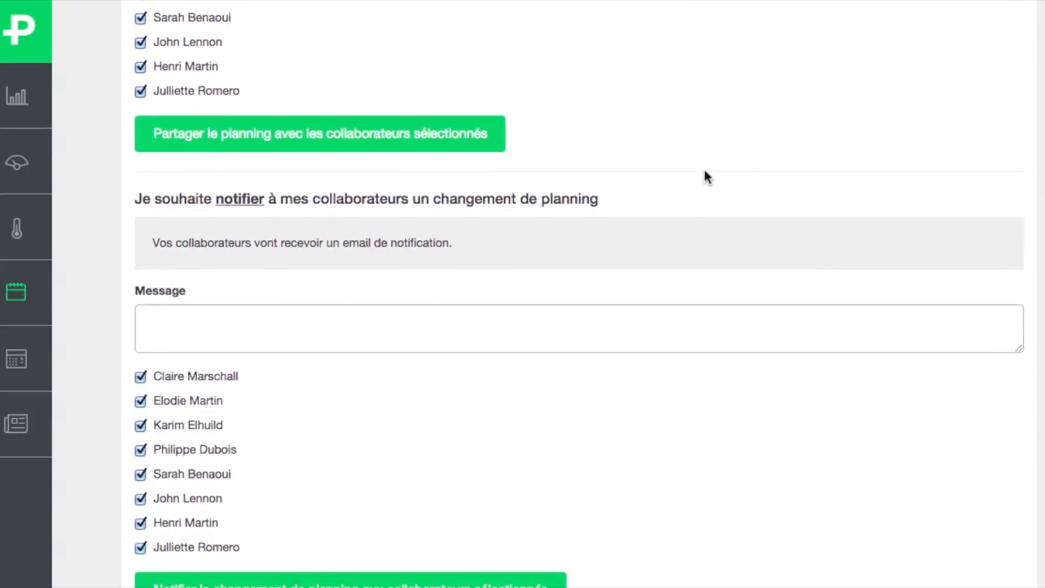
{"action": "scroll", "coordinate": [705, 173], "scroll_direction": "down", "scroll_amount": 3}
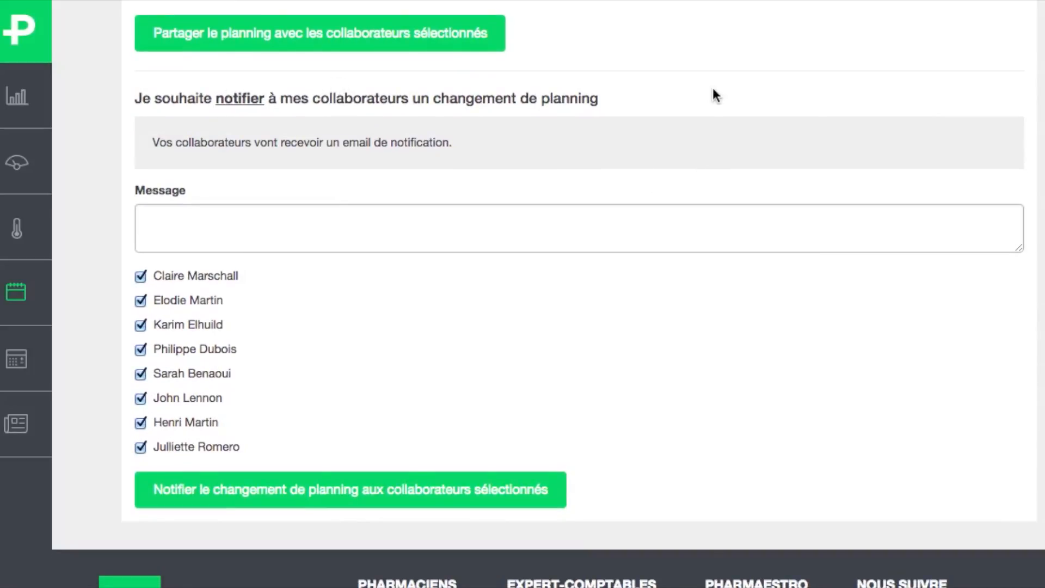
{"action": "scroll", "coordinate": [713, 92], "scroll_direction": "down", "scroll_amount": 2}
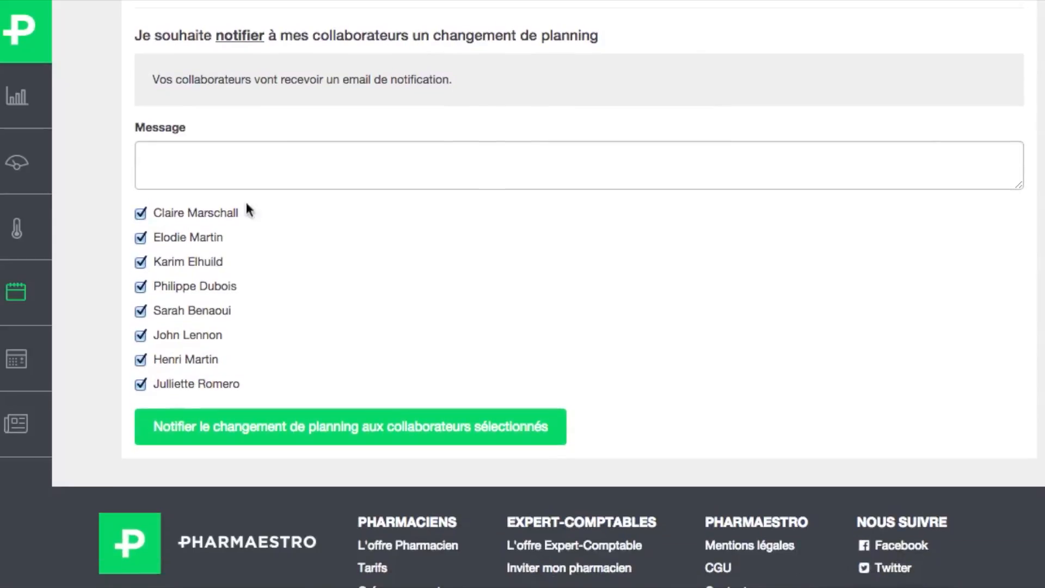